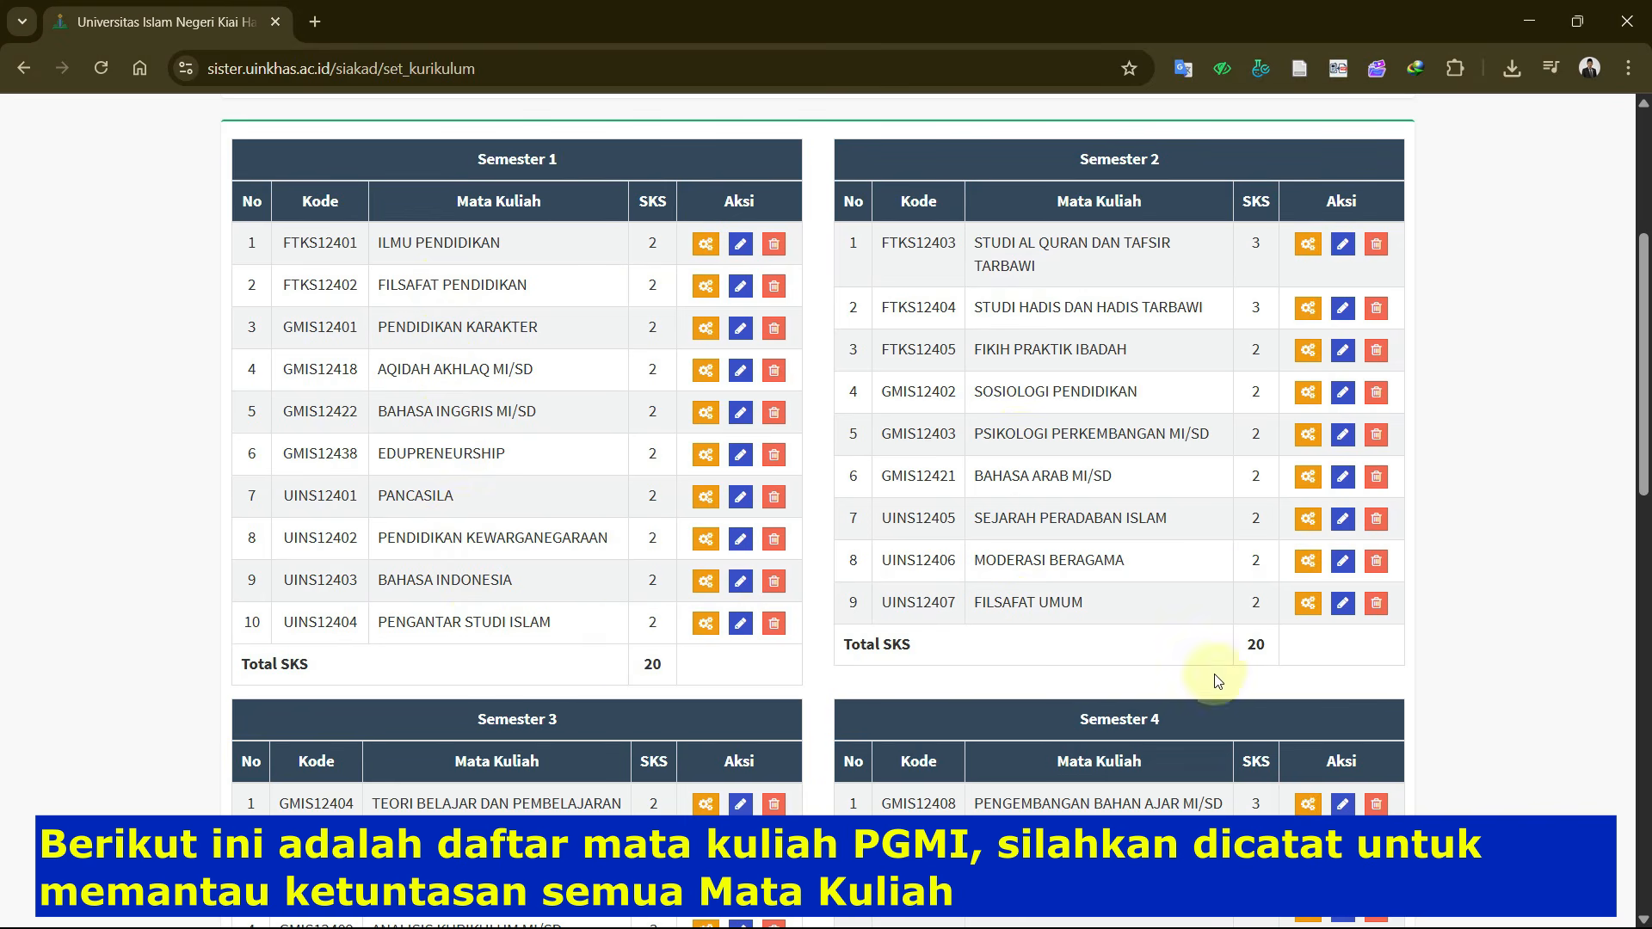
# - Review the curriculum's course lists by semester, checking the course codes, names and SKS
pyautogui.moveTo(1642, 428); pyautogui.dragTo(1643, 618)
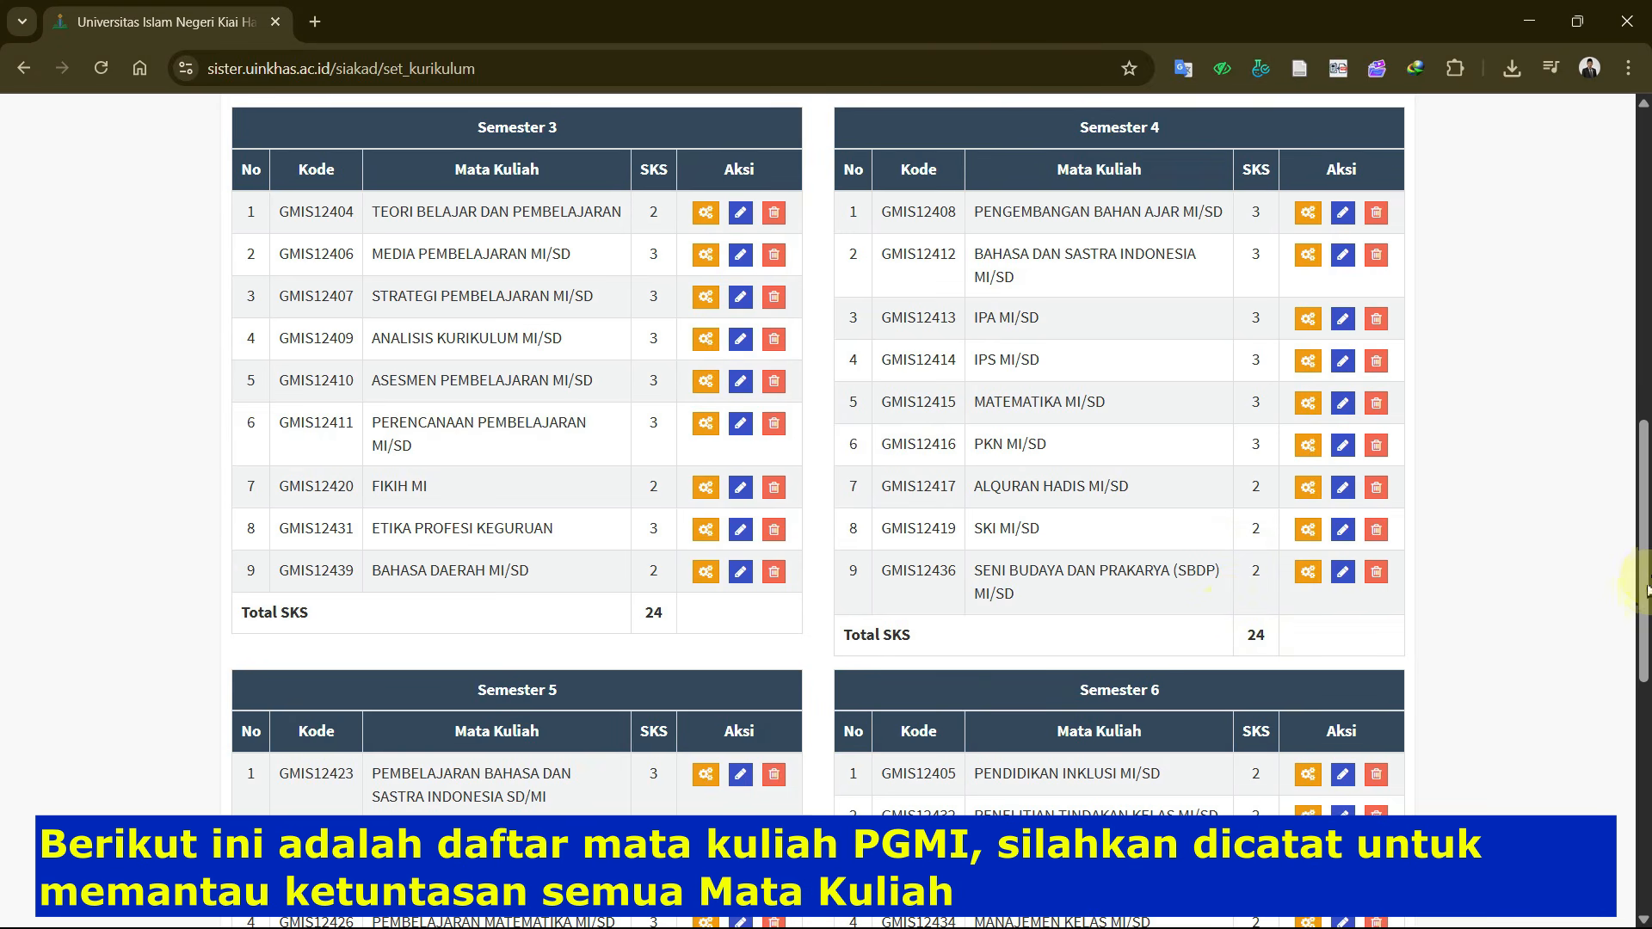
pyautogui.moveTo(1643, 588); pyautogui.dragTo(1643, 769)
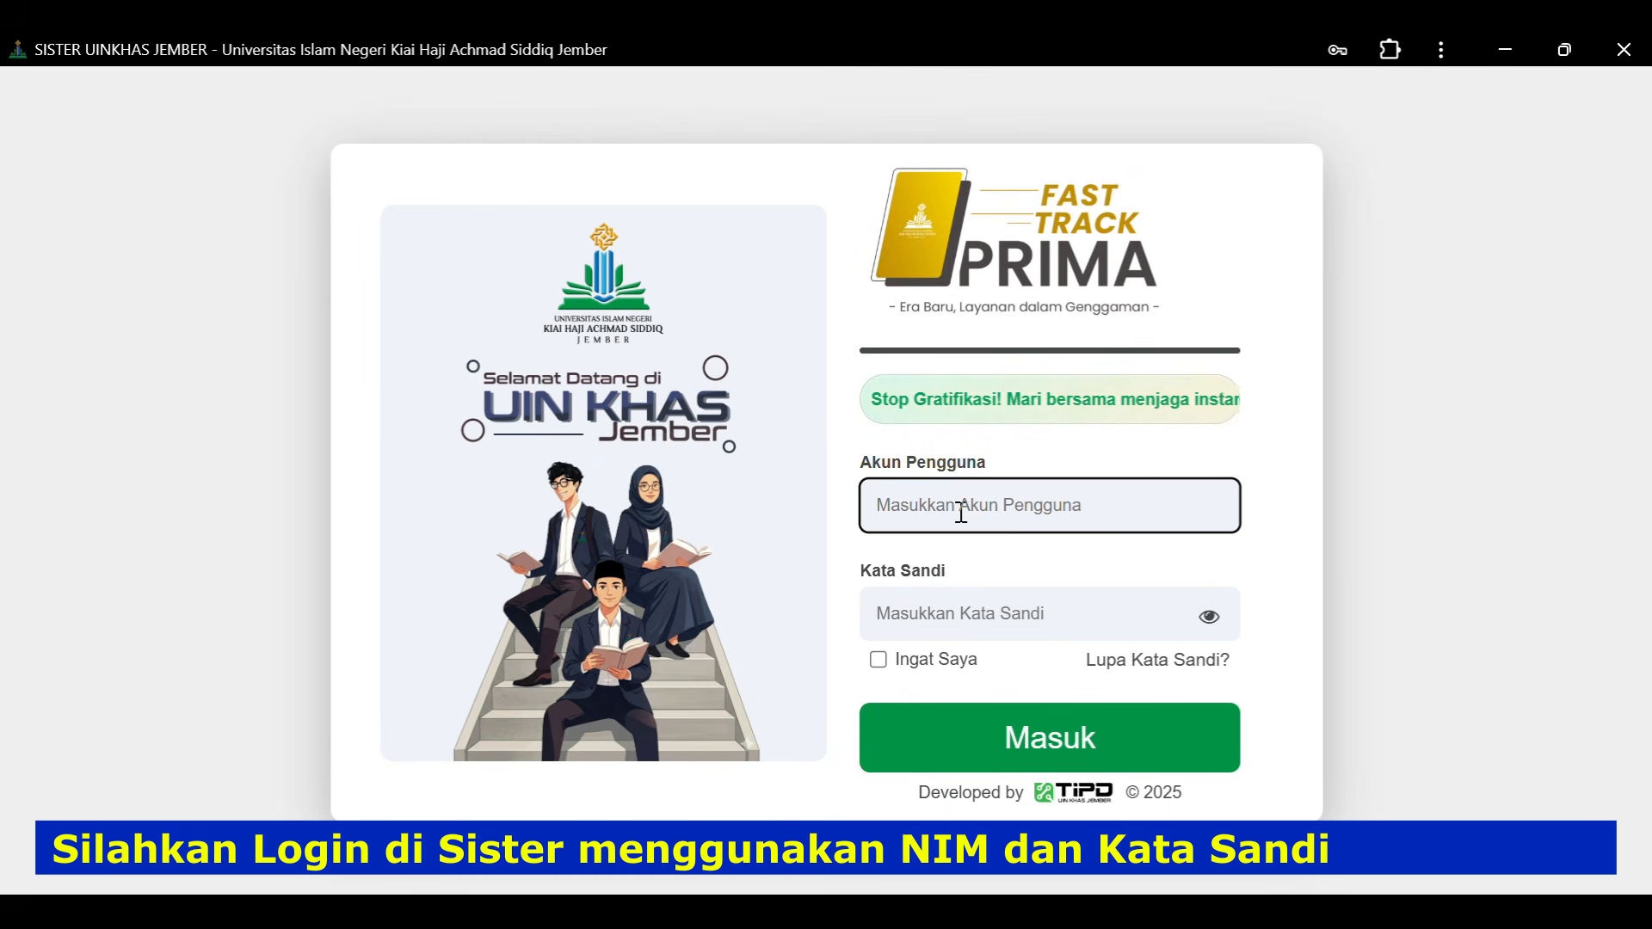
# - Log in to the Sister portal with the student ID number and the account password
pyautogui.write('242')
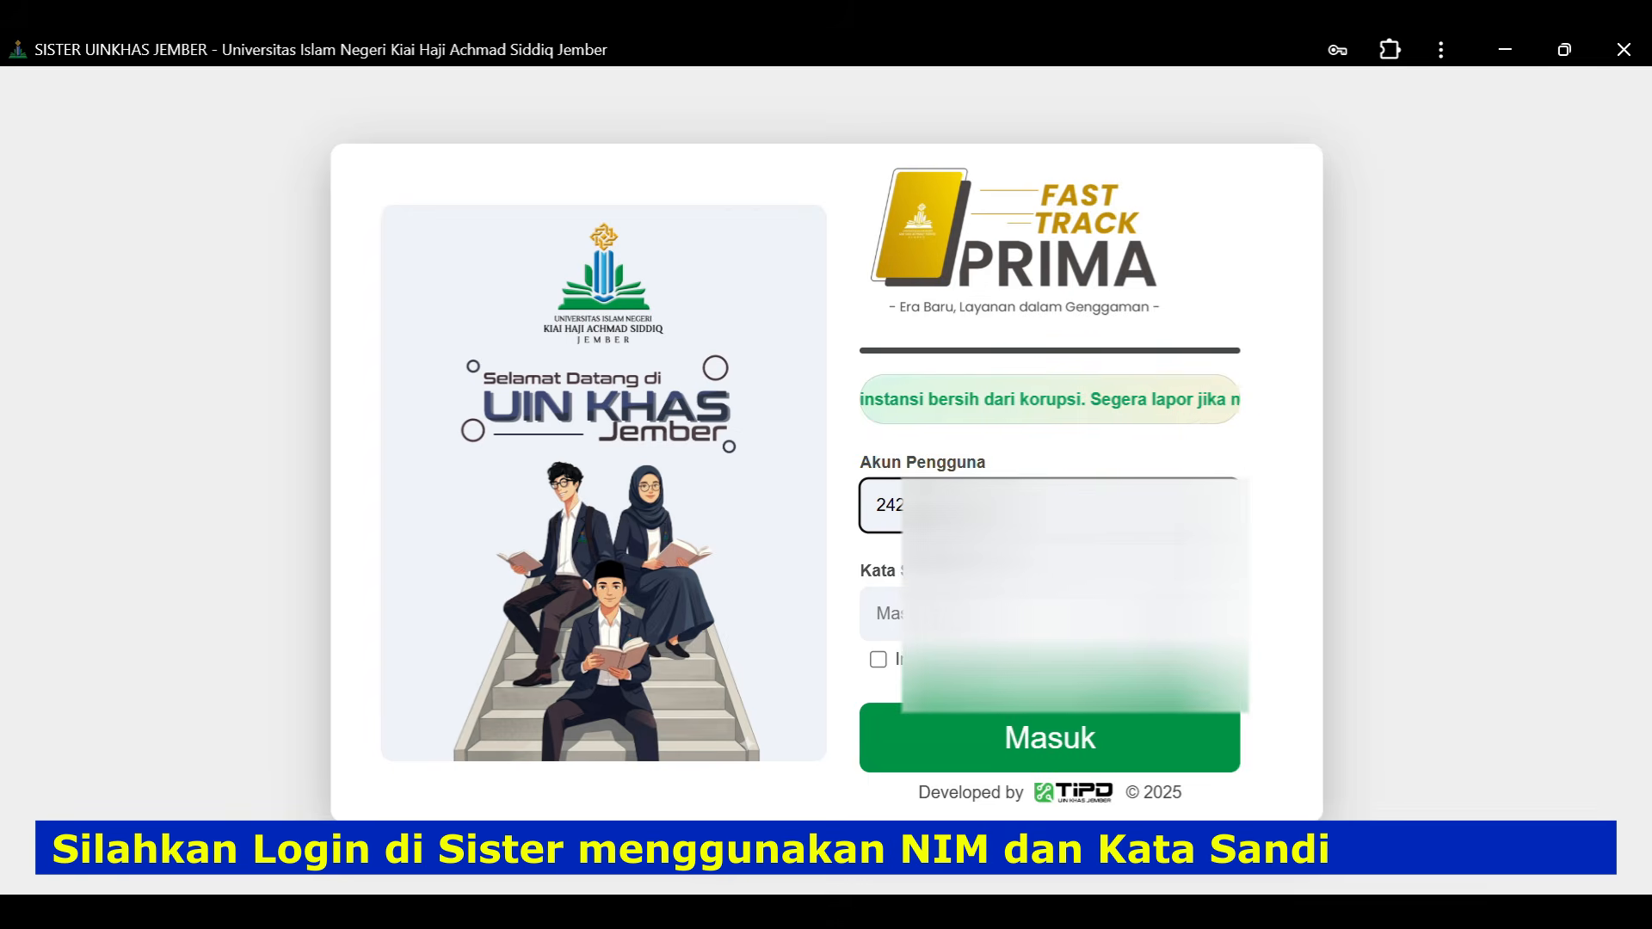
pyautogui.click(1050, 614)
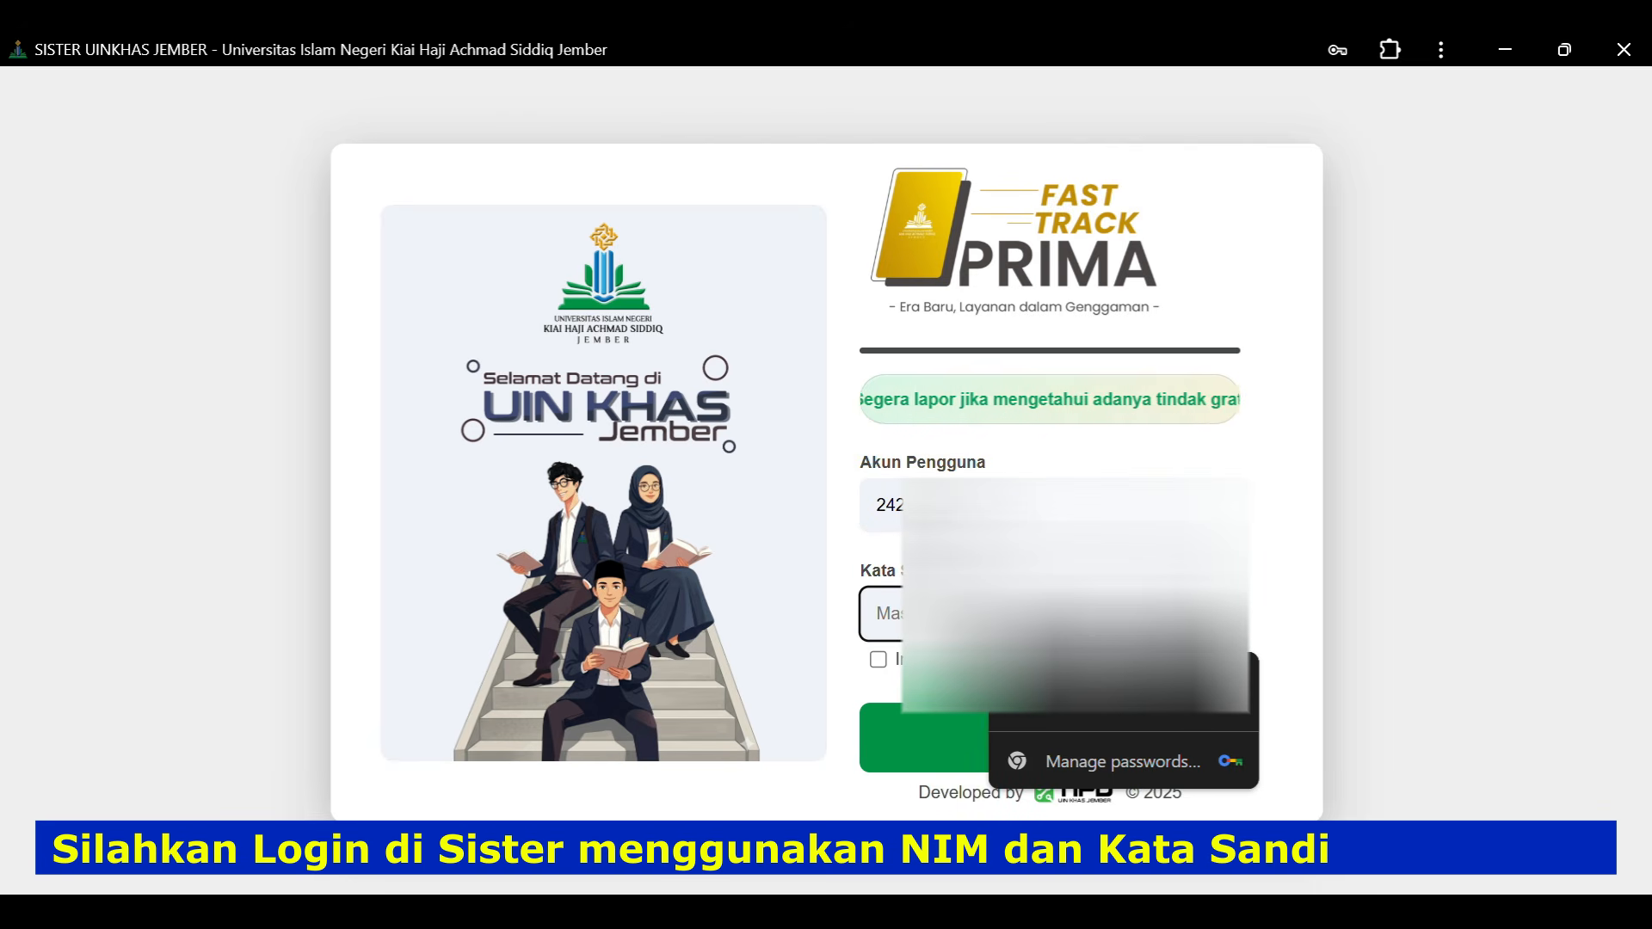
pyautogui.write('•')
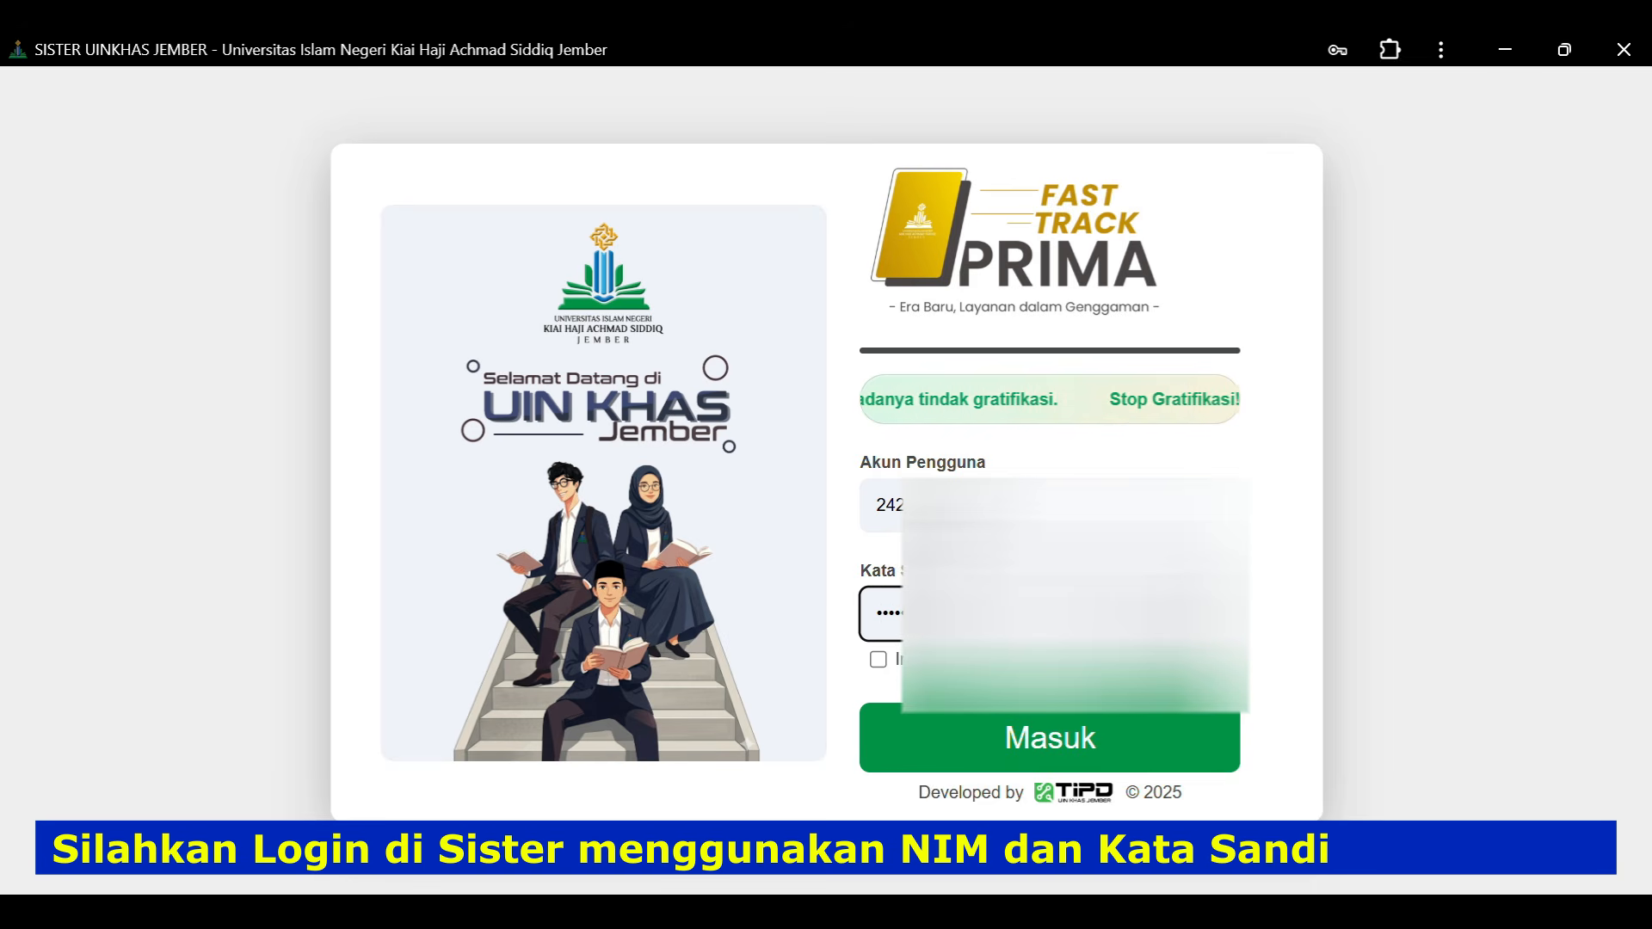
pyautogui.click(1015, 750)
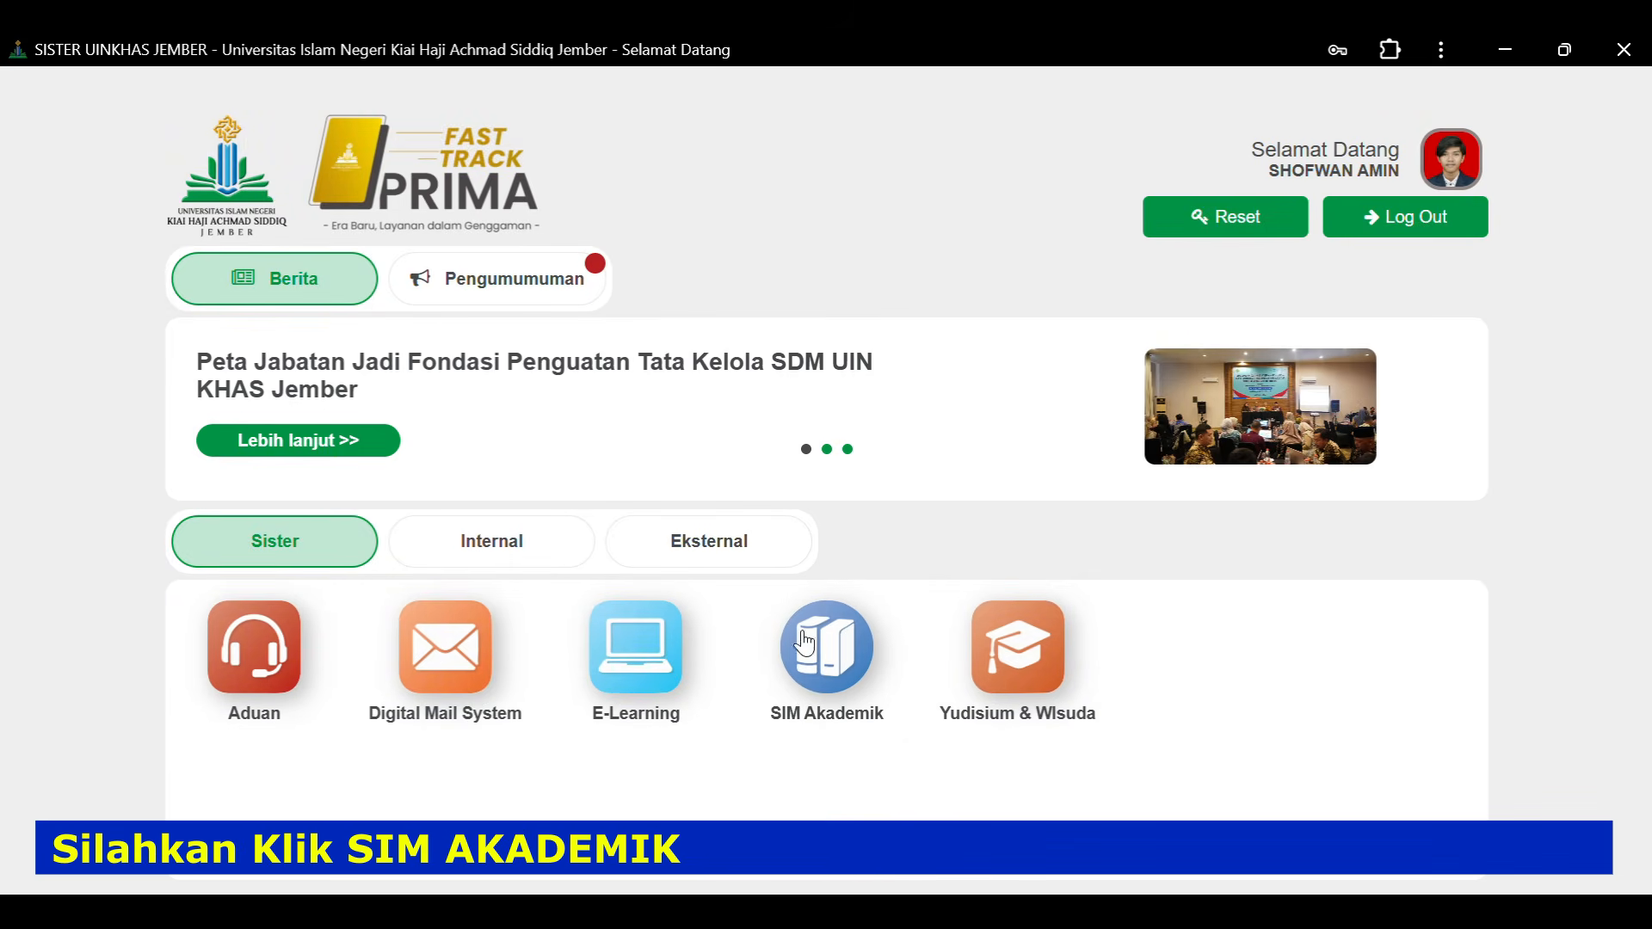
# - Enter SIM Akademik as Mahasiswa (Pend. Guru MI) and open the Kartu Rencana Studi page under Perkuliahan
pyautogui.click(839, 661)
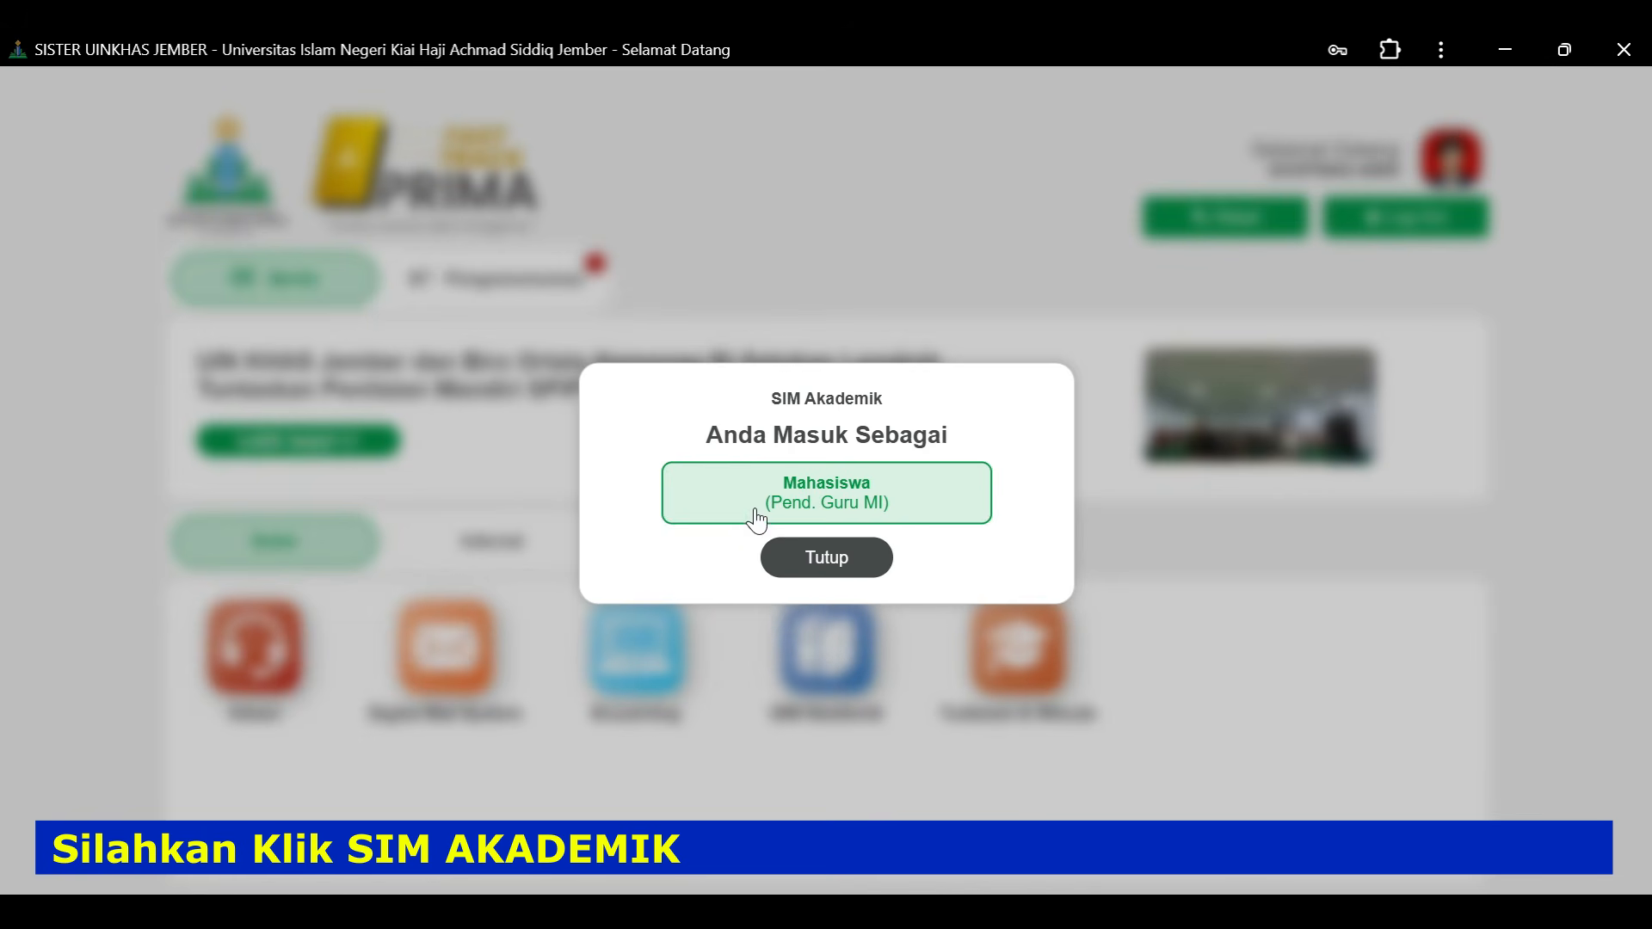
pyautogui.click(869, 499)
pyautogui.click(380, 189)
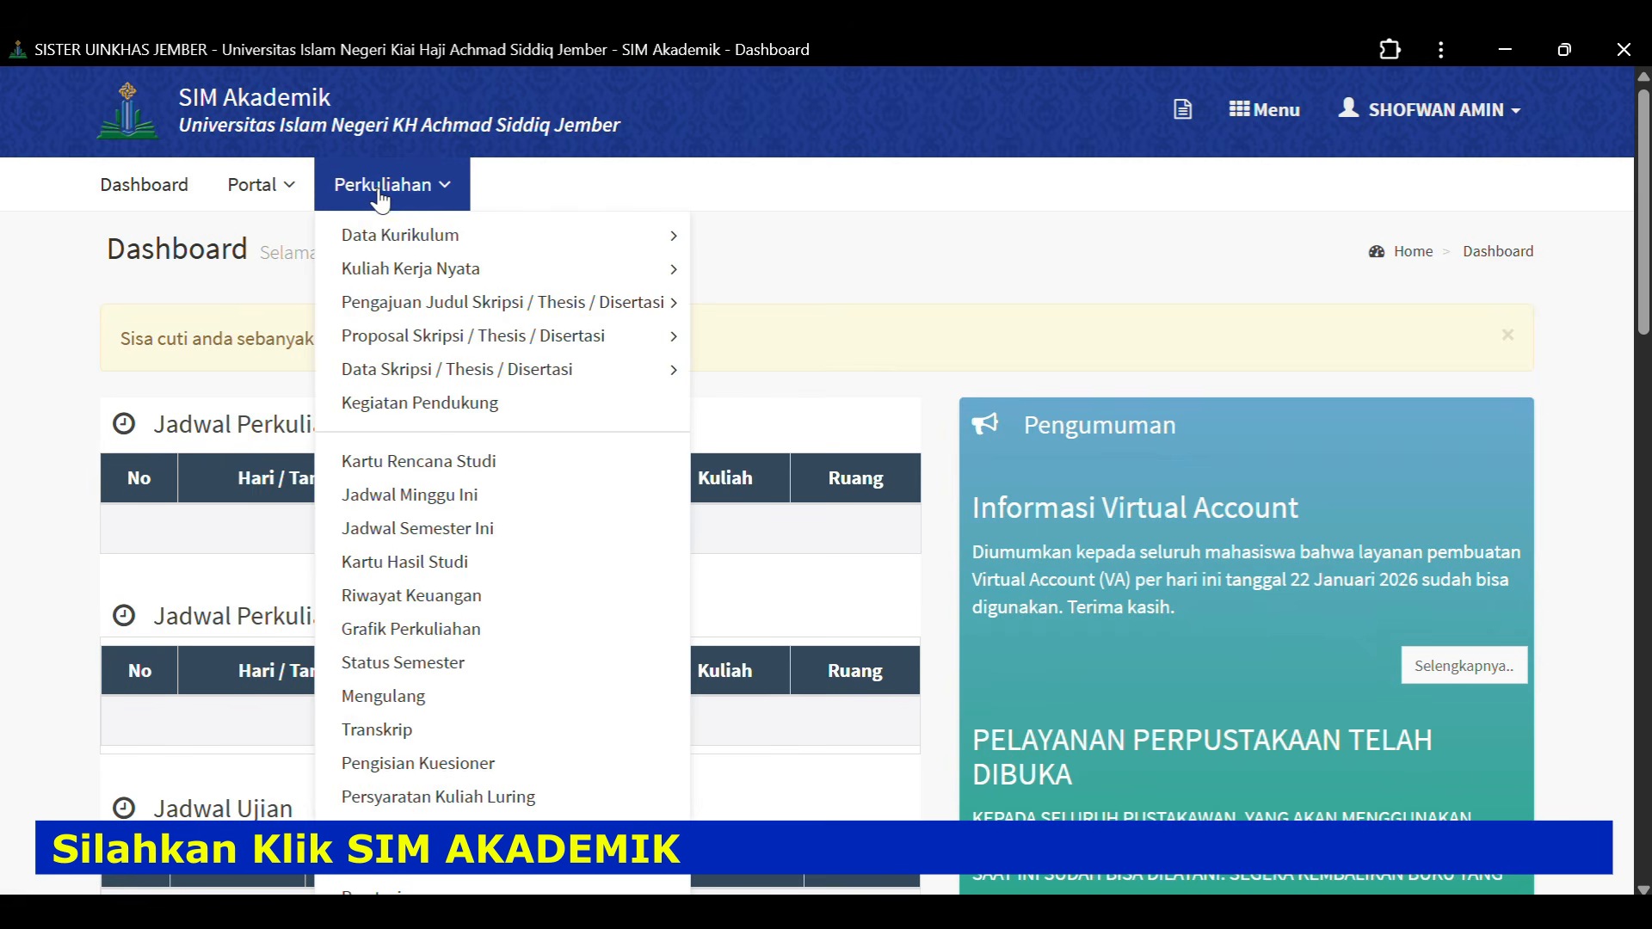
pyautogui.moveTo(405, 251)
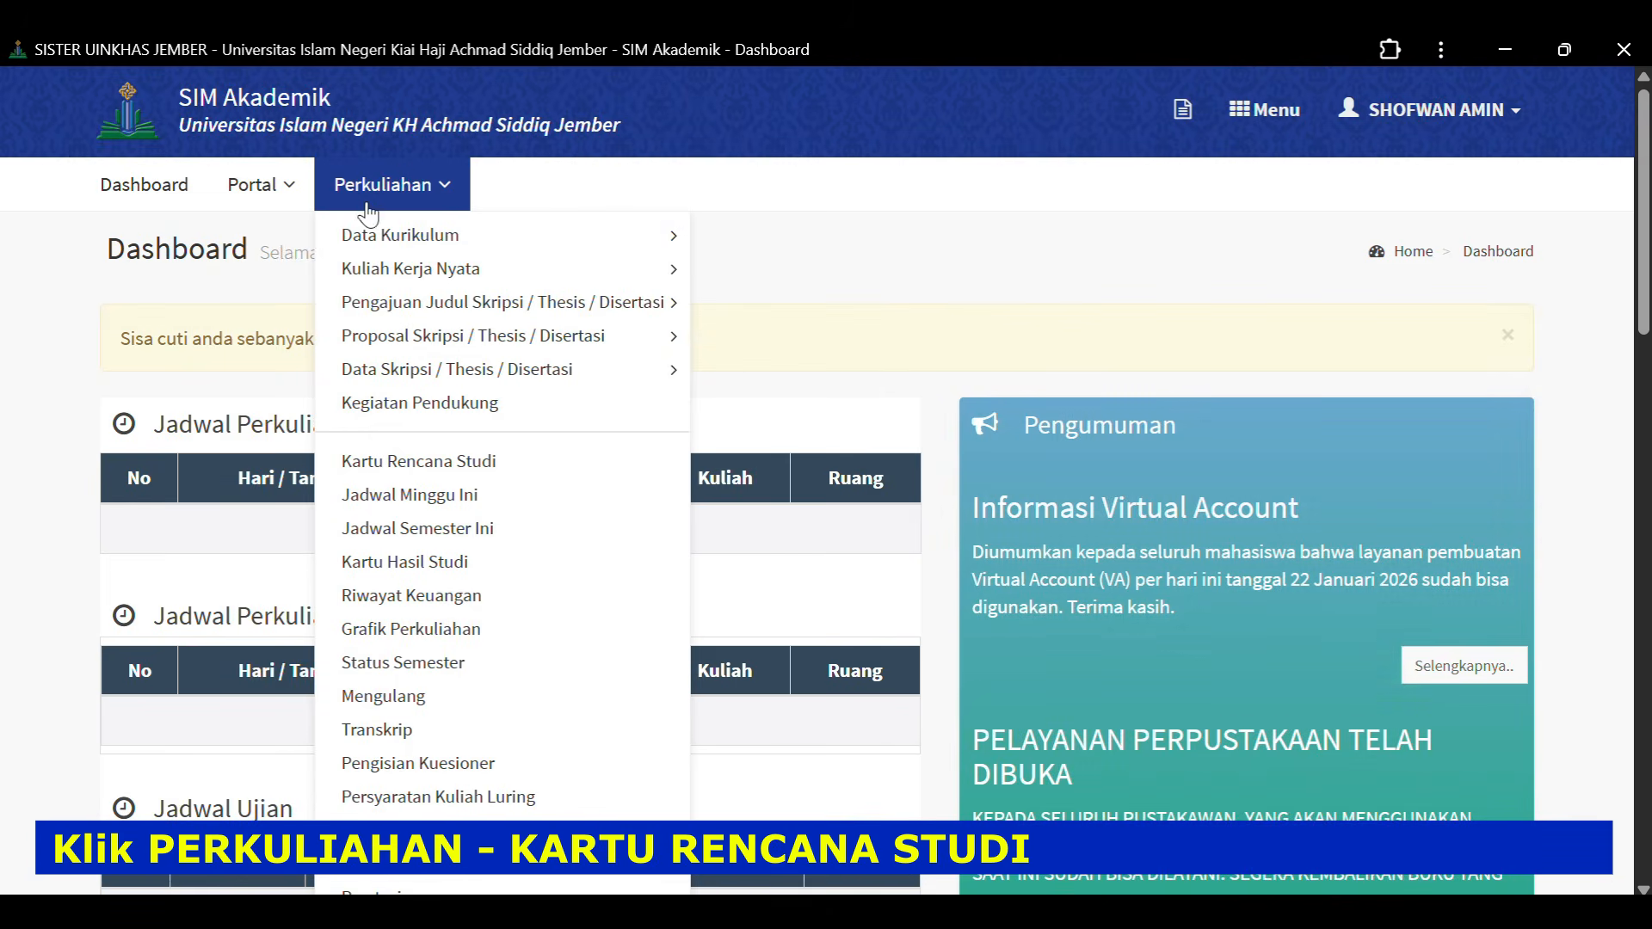
pyautogui.moveTo(430, 376)
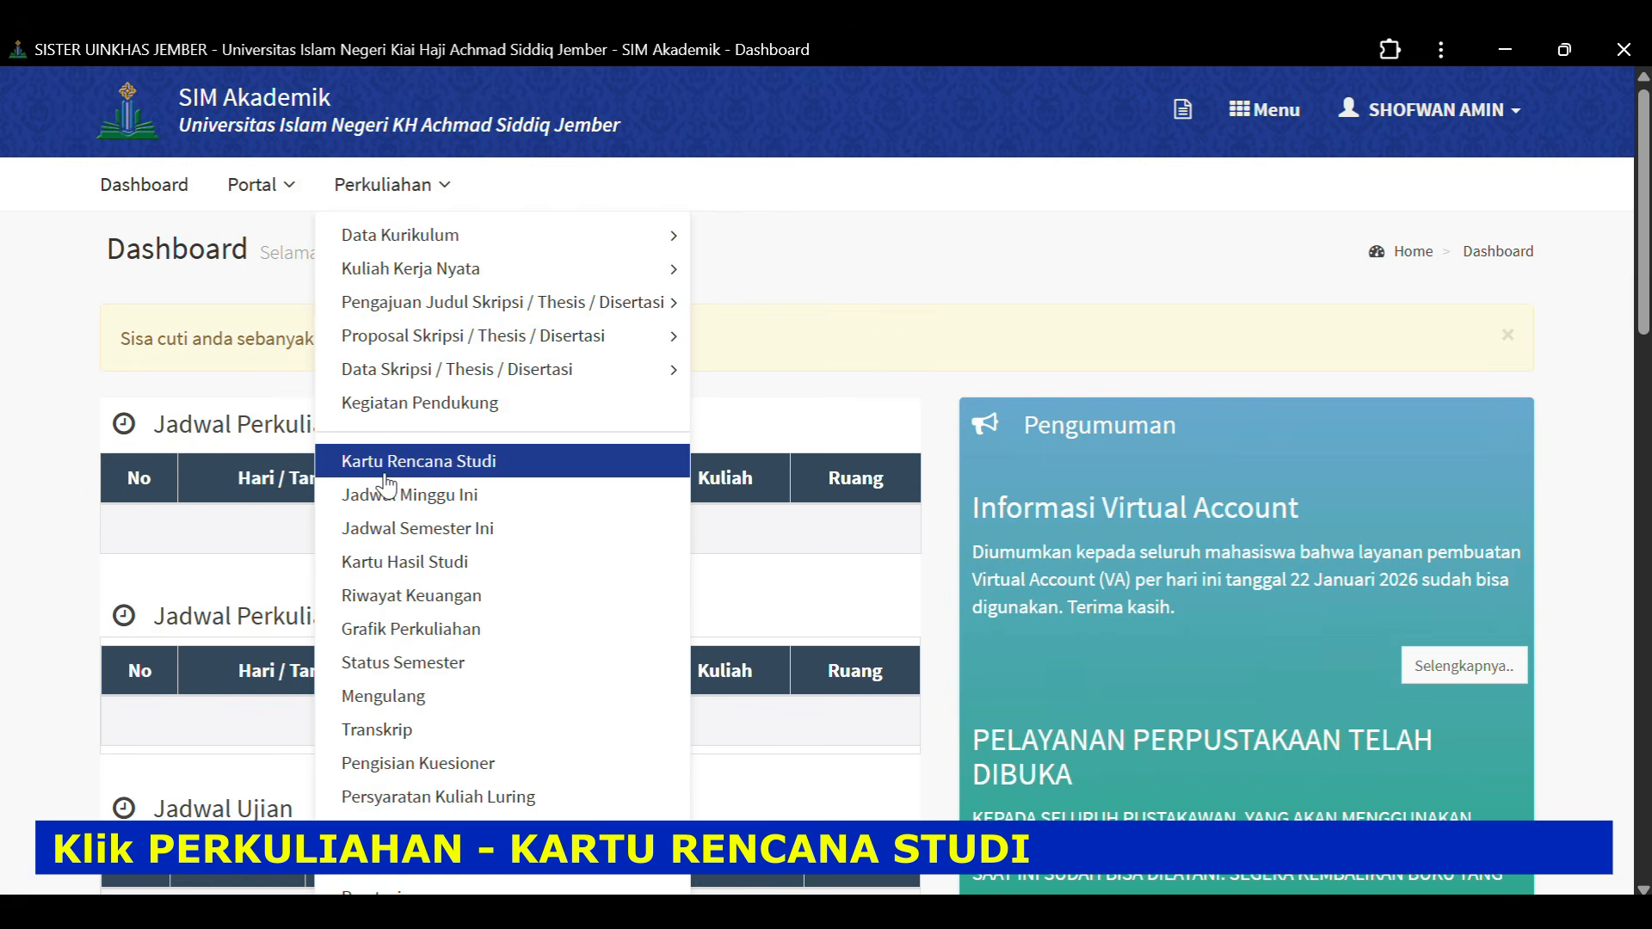
pyautogui.click(476, 465)
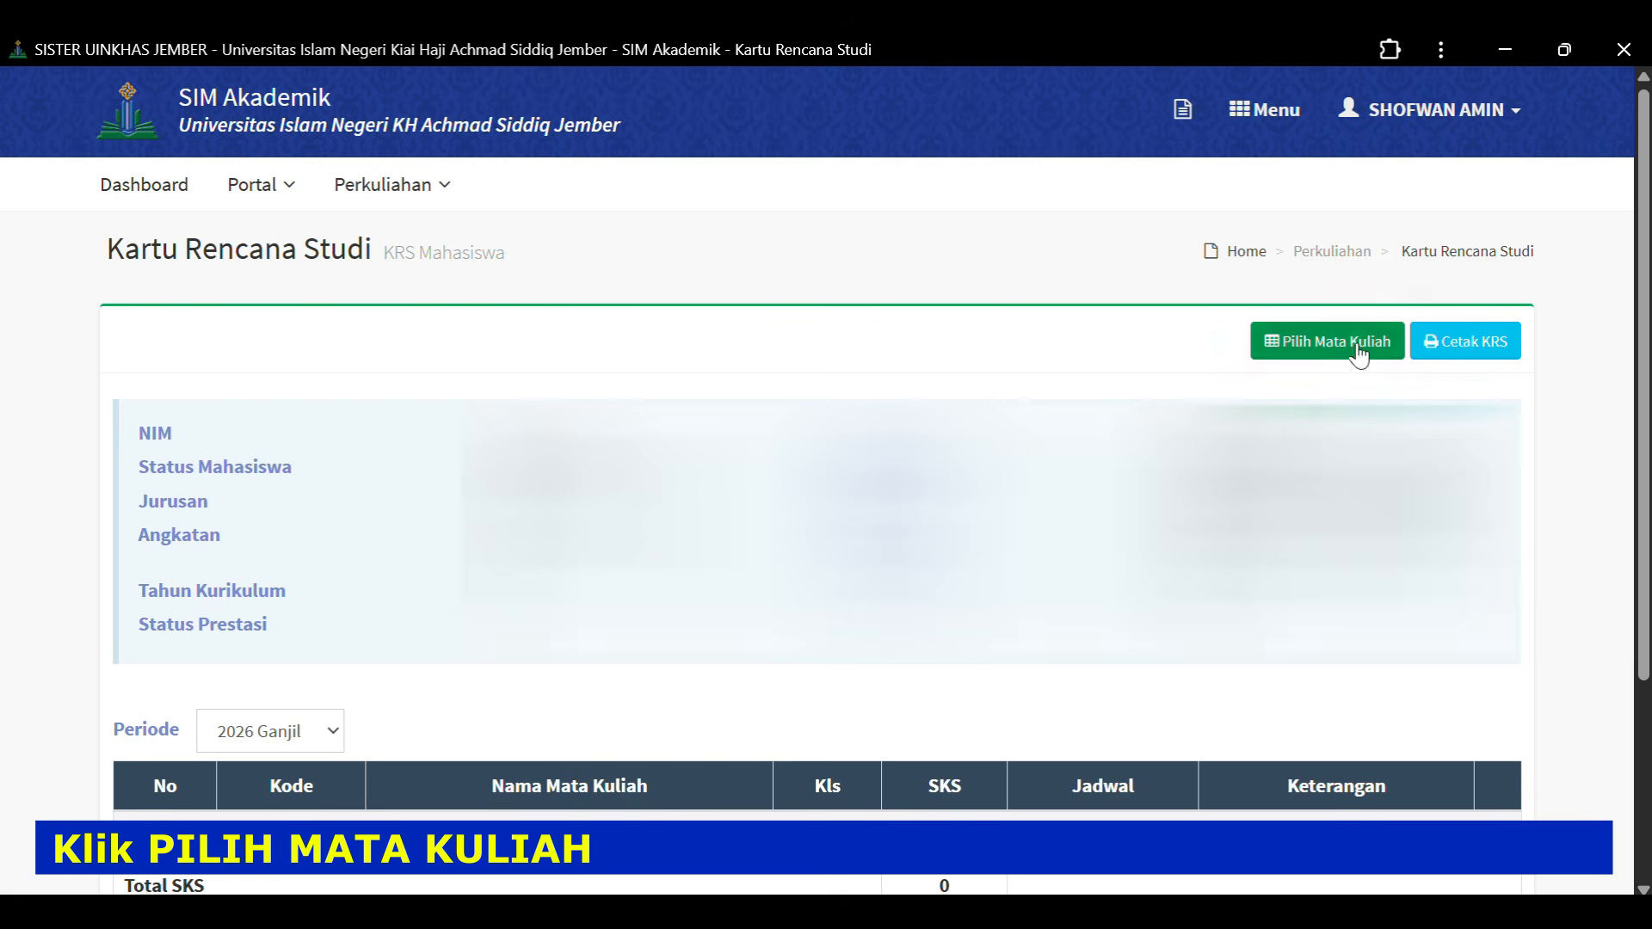
# - Bring up the courses offered for the study plan and select METODOLOGI R&D (GMIS12429), class D3
pyautogui.click(1328, 354)
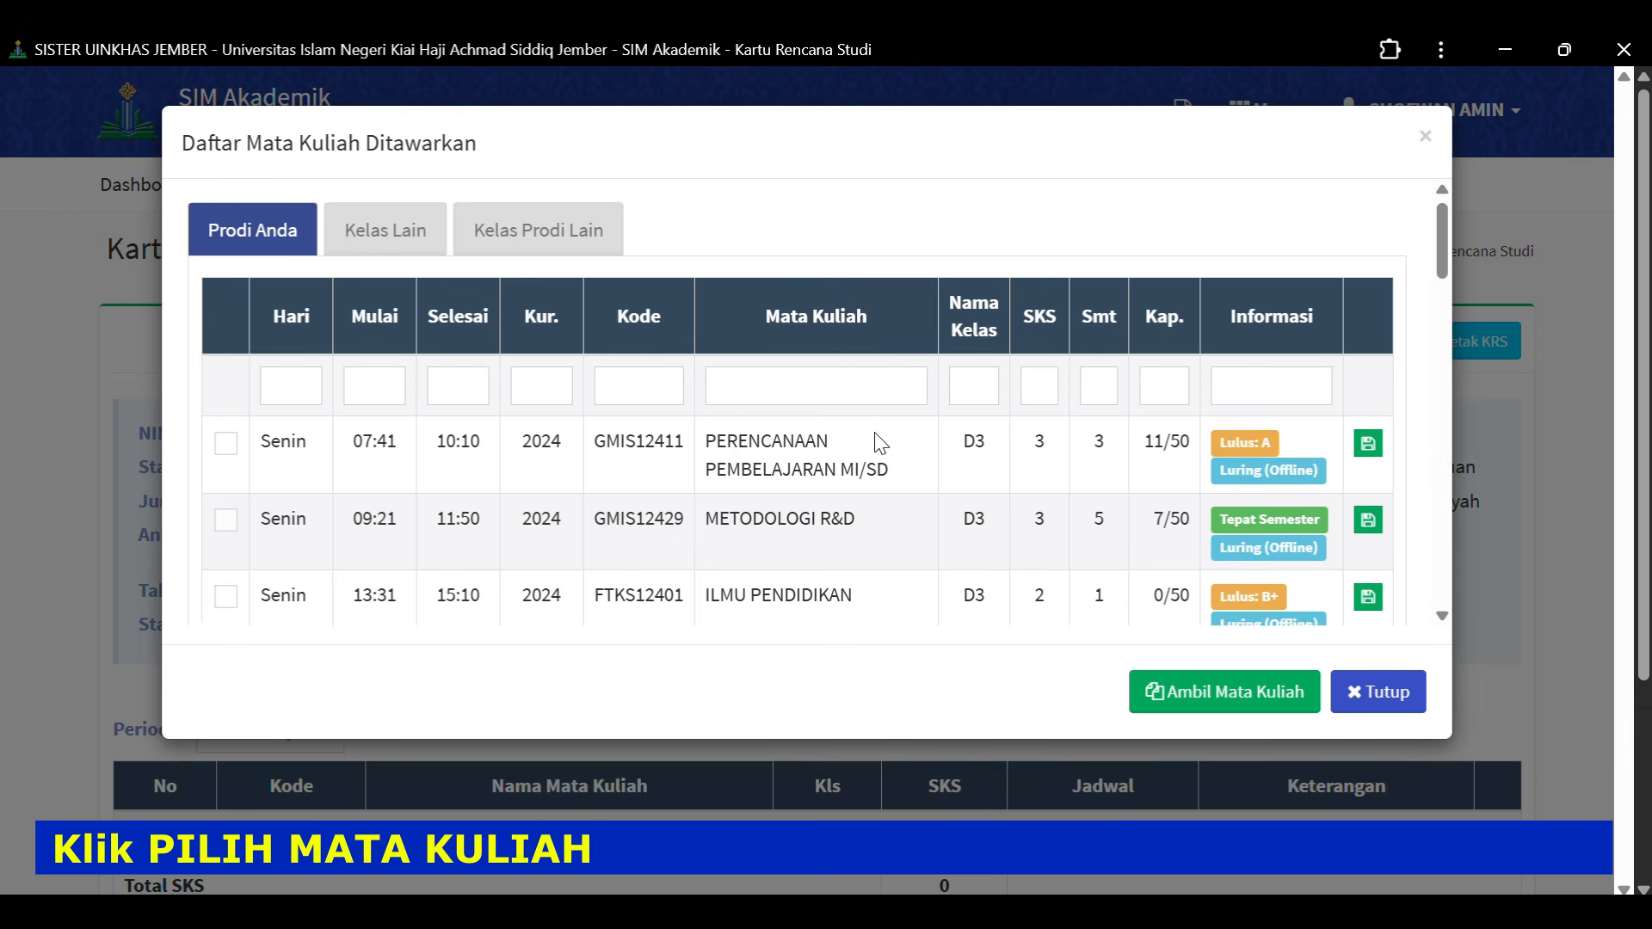
pyautogui.scroll(-1, 874, 442)
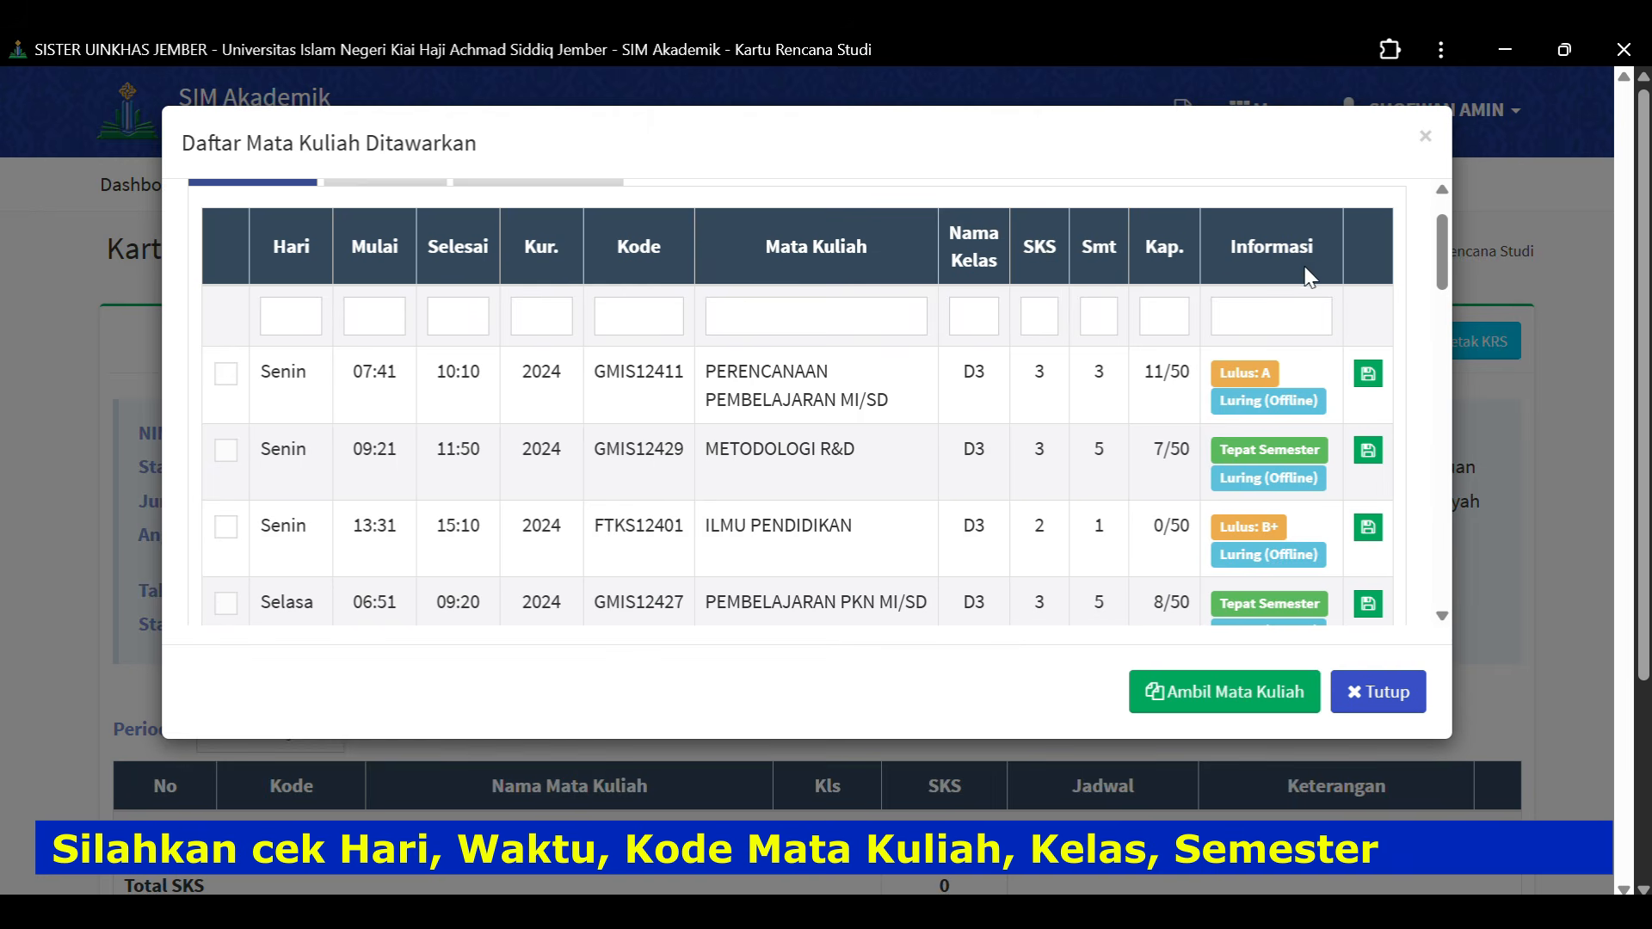
pyautogui.scroll(-1, 964, 434)
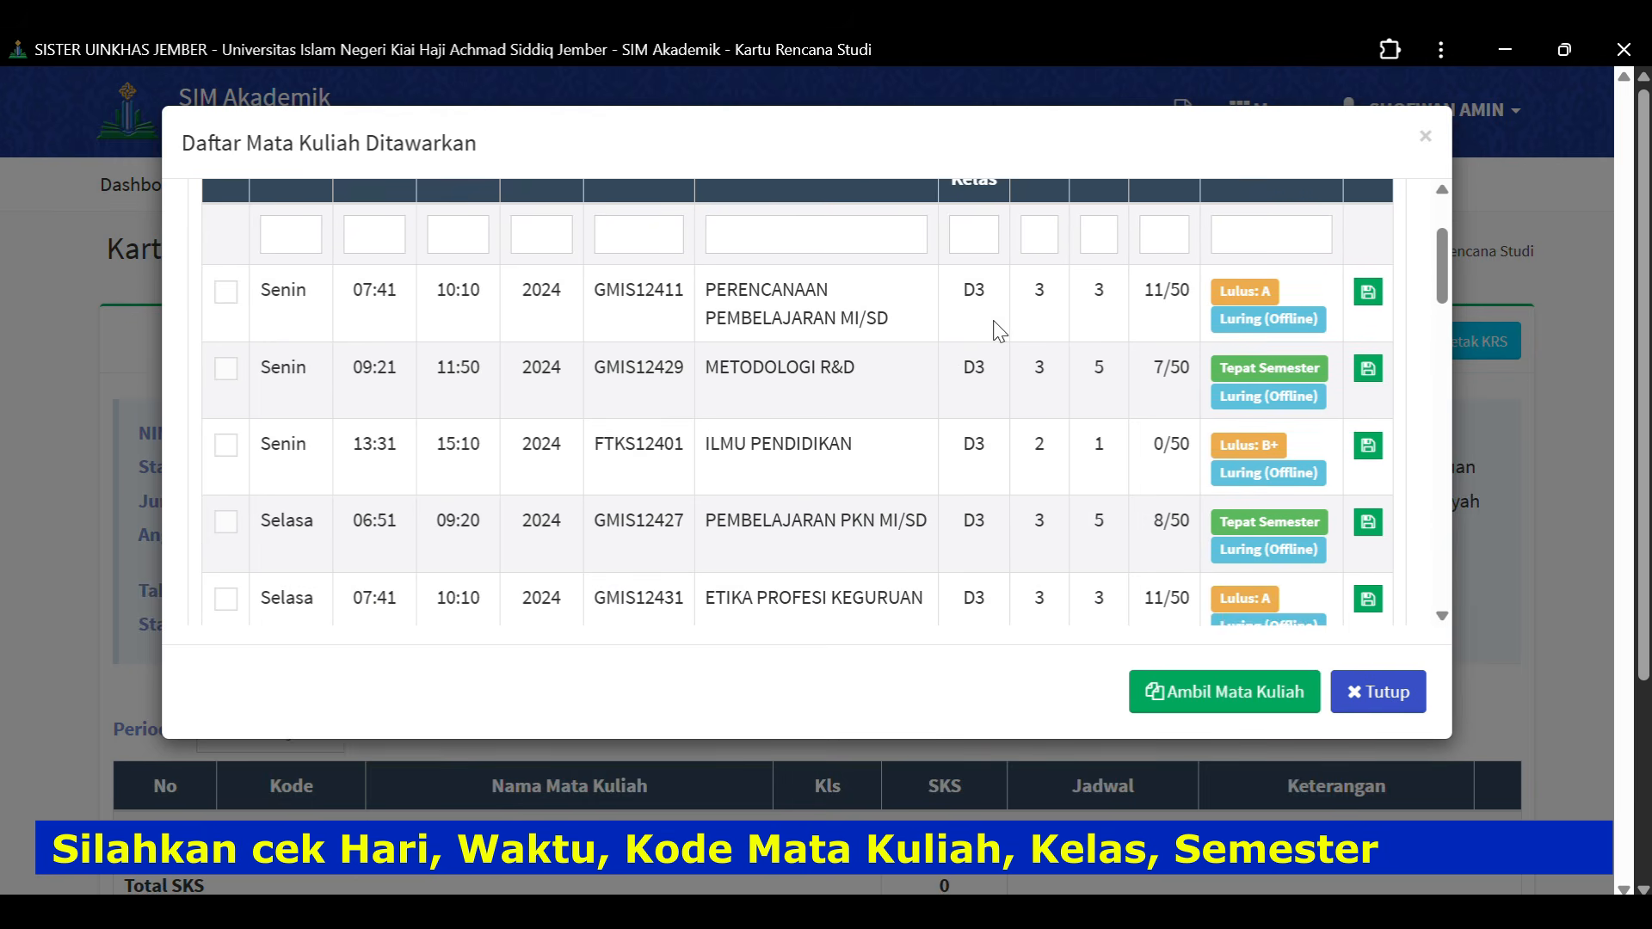
pyautogui.scroll(1, 989, 337)
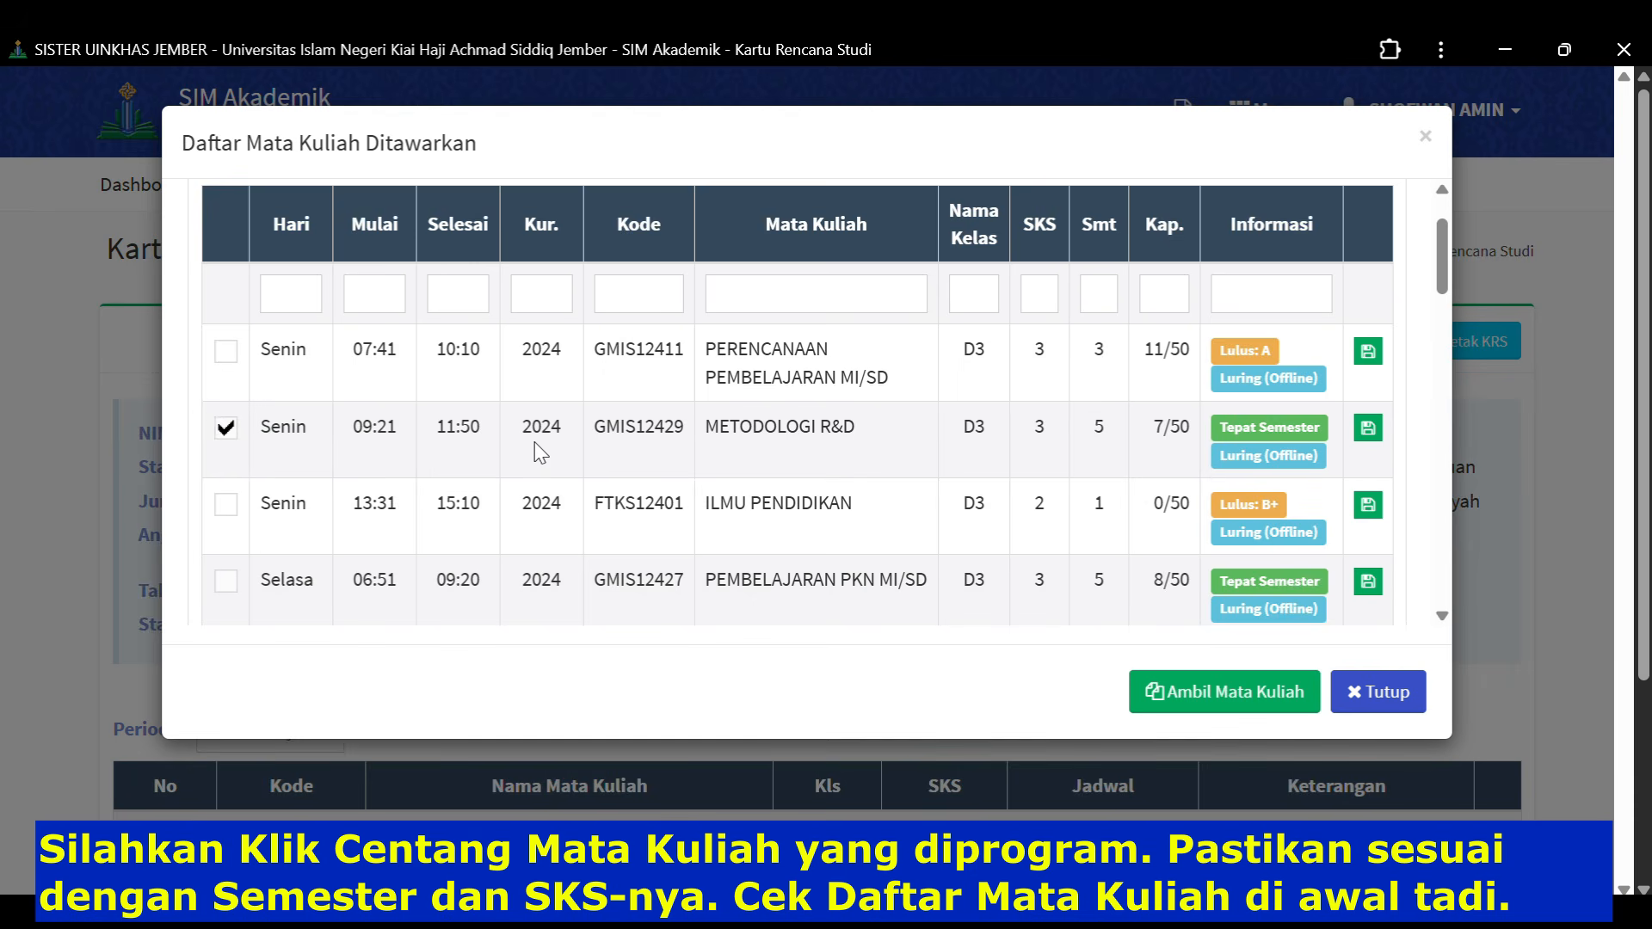
# - Select the Tuesday semester 5 courses PEMBELAJARAN PKN MI/SD (GMIS12427) and PEMBELAJARAN MATEMATIKA MI/SD (GMIS12426)
pyautogui.scroll(-1, 972, 426)
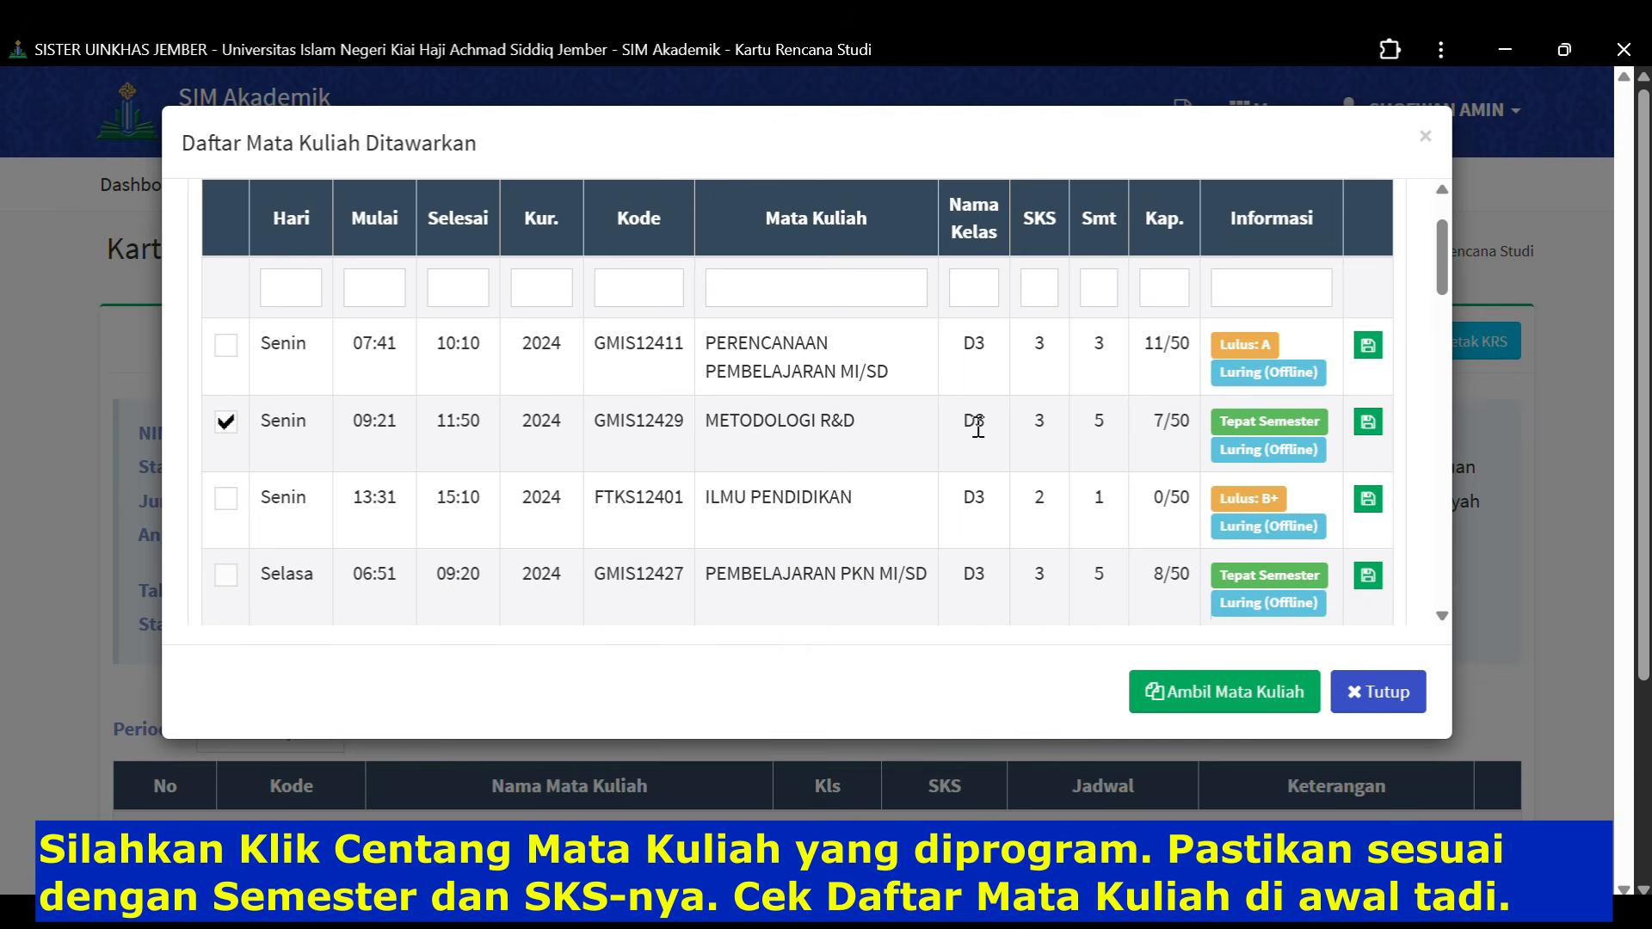
pyautogui.scroll(-1, 977, 427)
pyautogui.scroll(-1, 981, 437)
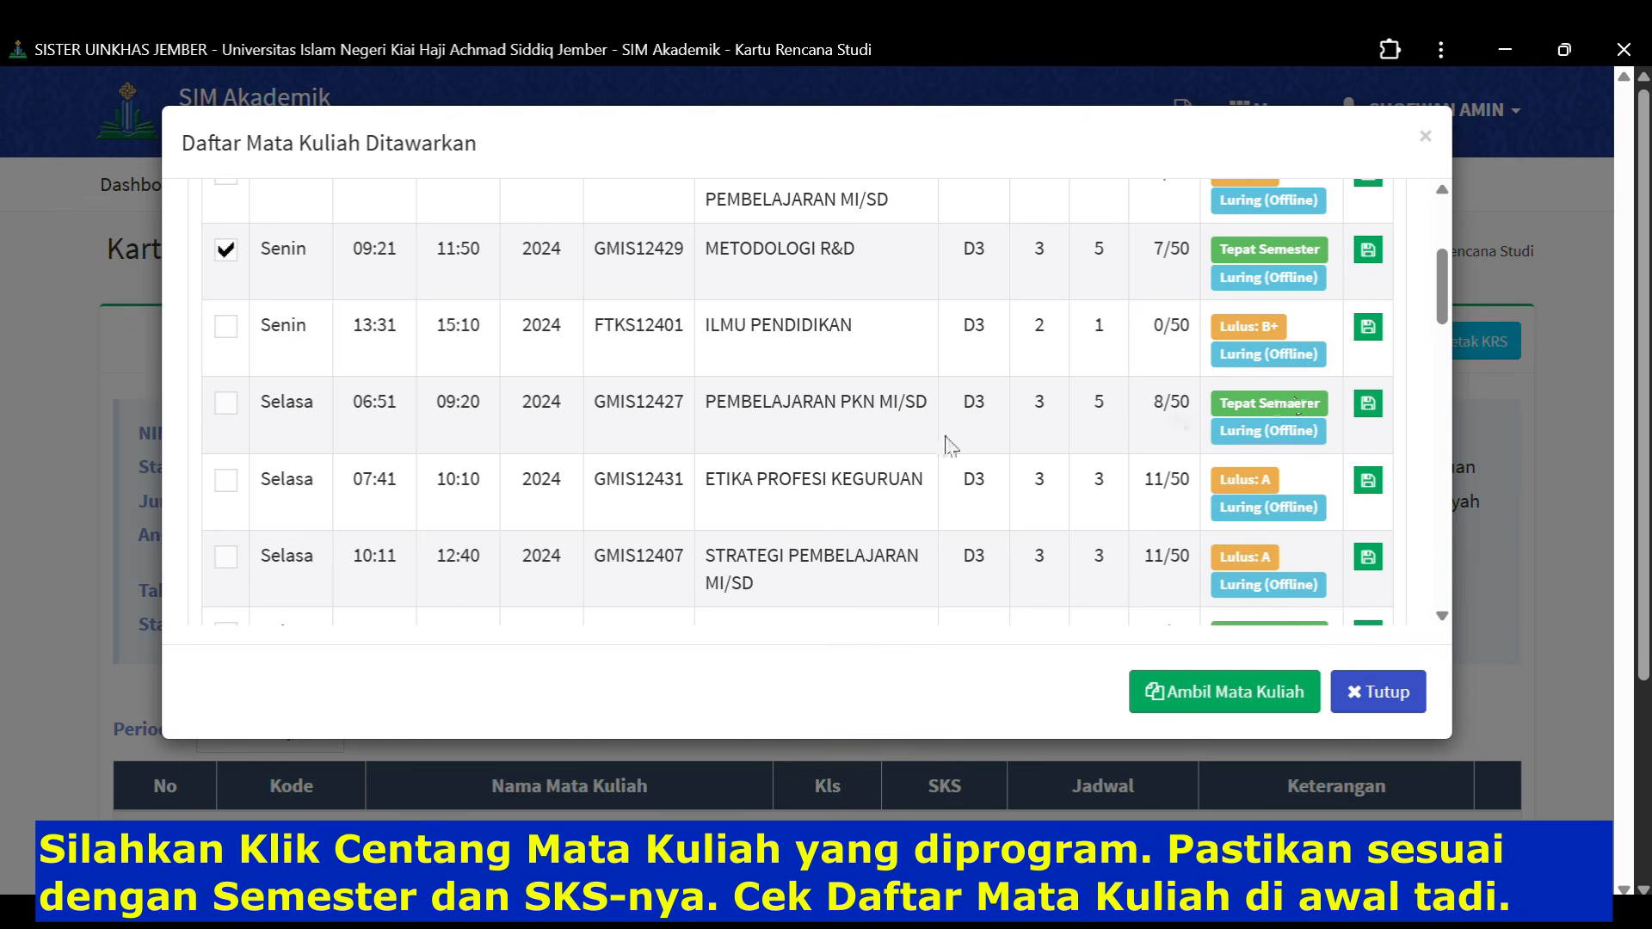
pyautogui.click(227, 404)
pyautogui.scroll(-2, 740, 465)
pyautogui.scroll(-1, 740, 464)
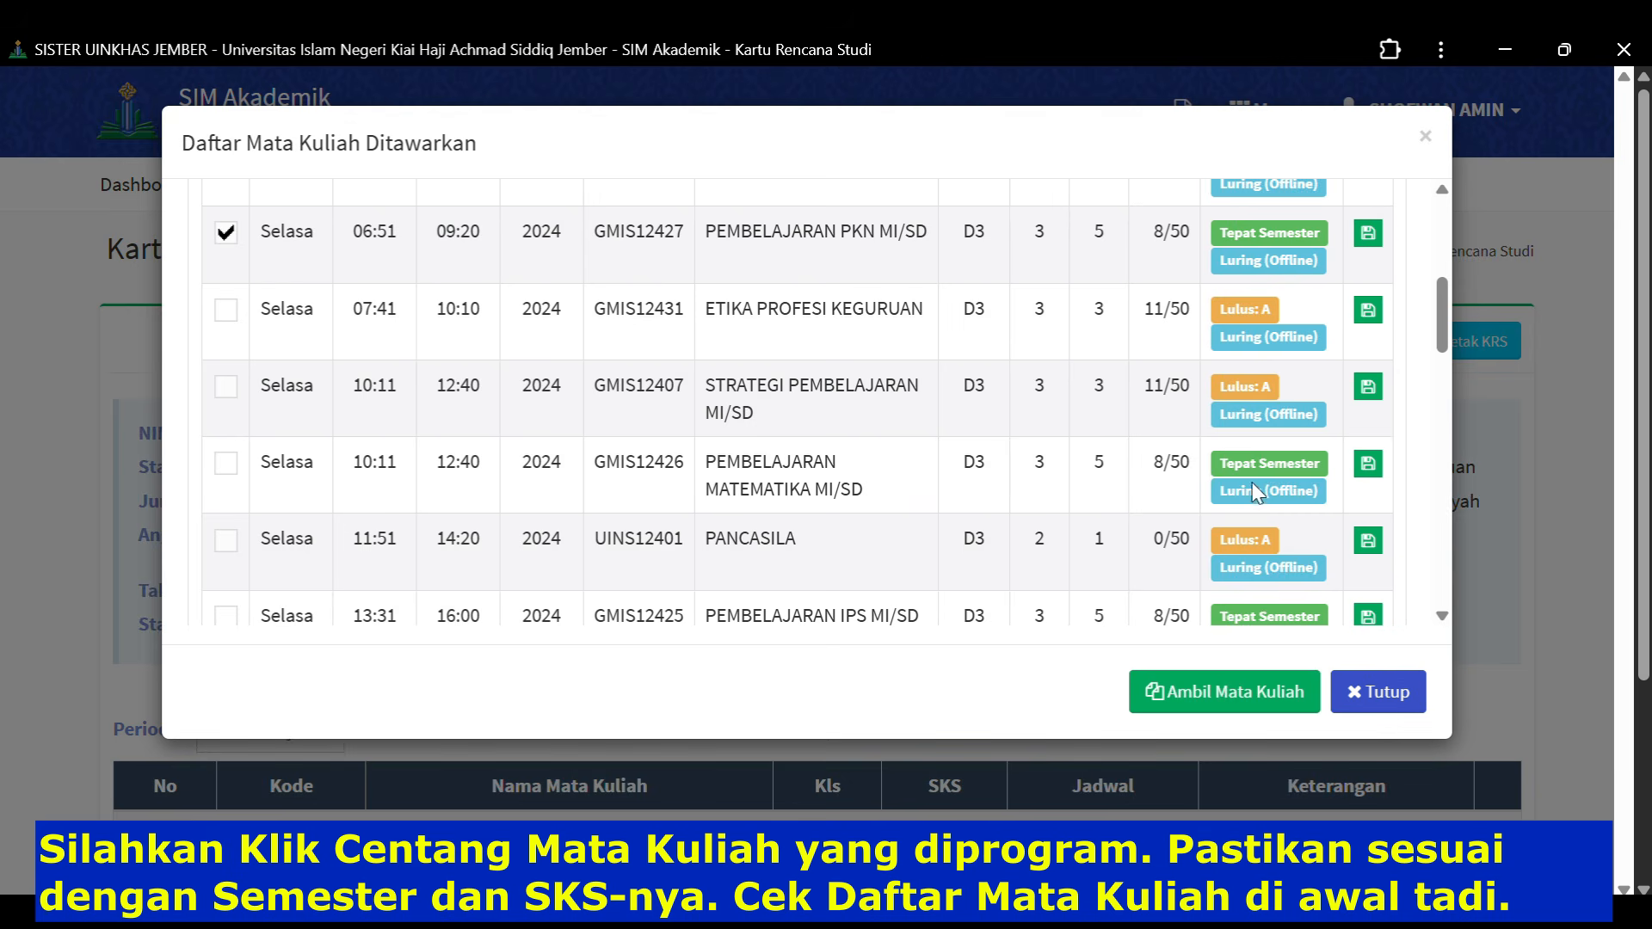
pyautogui.click(225, 464)
# - Add PEMBELAJARAN IPS MI/SD (GMIS12425) and PEMBELAJARAN IPA MI/SD (GMIS12424) to the selected courses
pyautogui.scroll(-1, 641, 578)
pyautogui.scroll(-1, 641, 578)
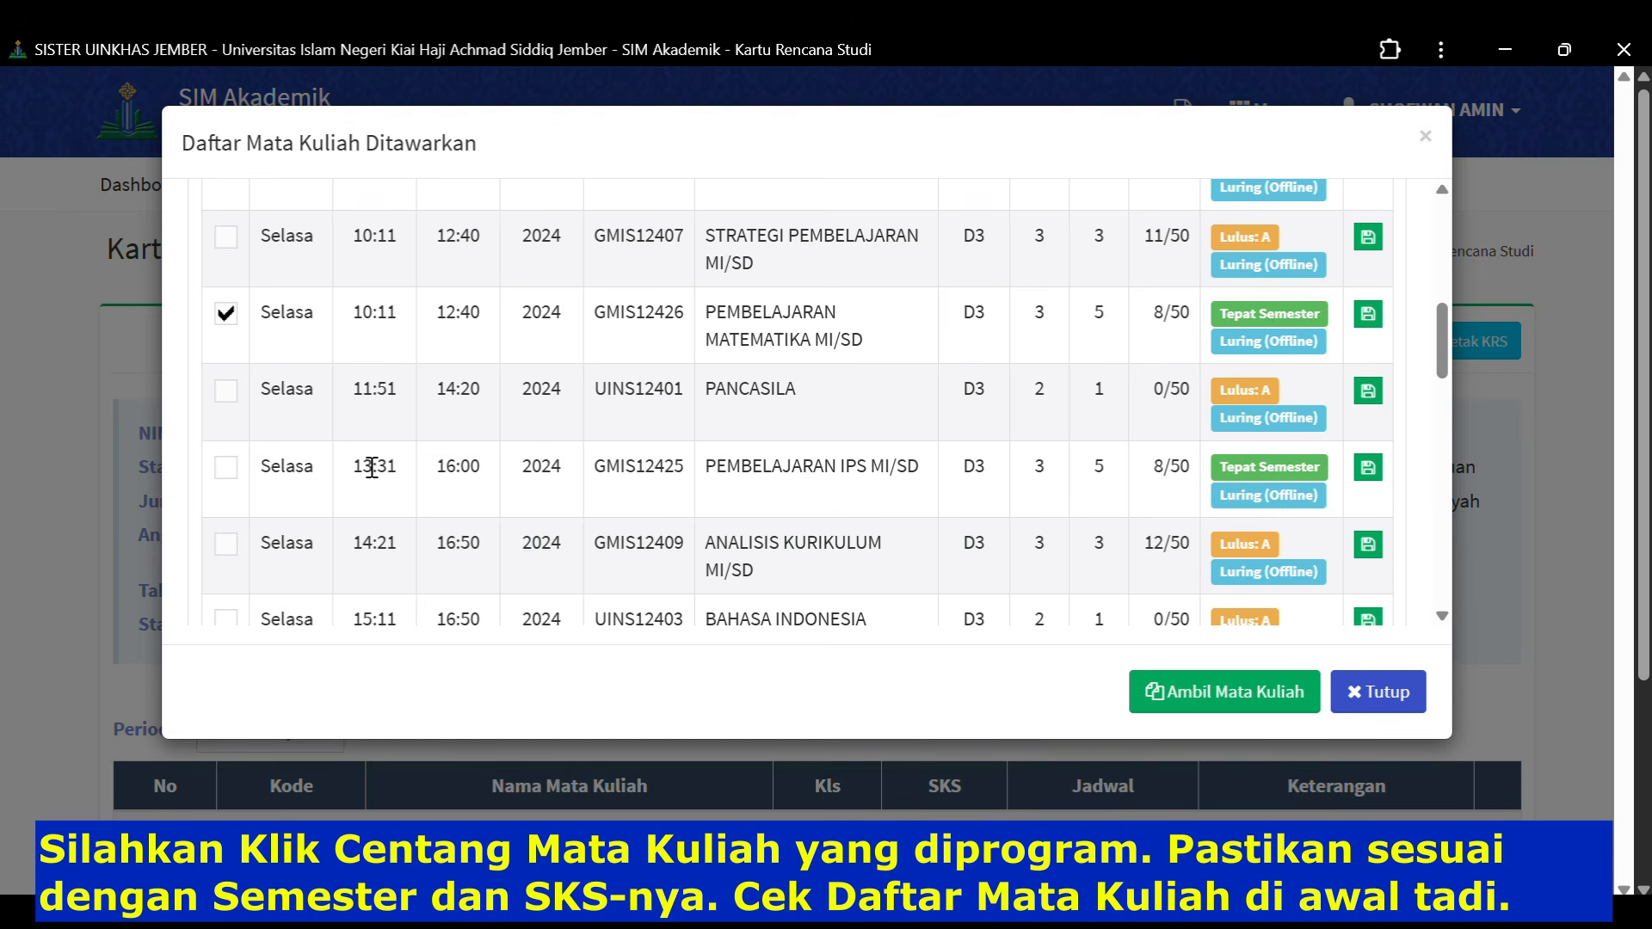
pyautogui.click(225, 470)
pyautogui.scroll(-2, 564, 519)
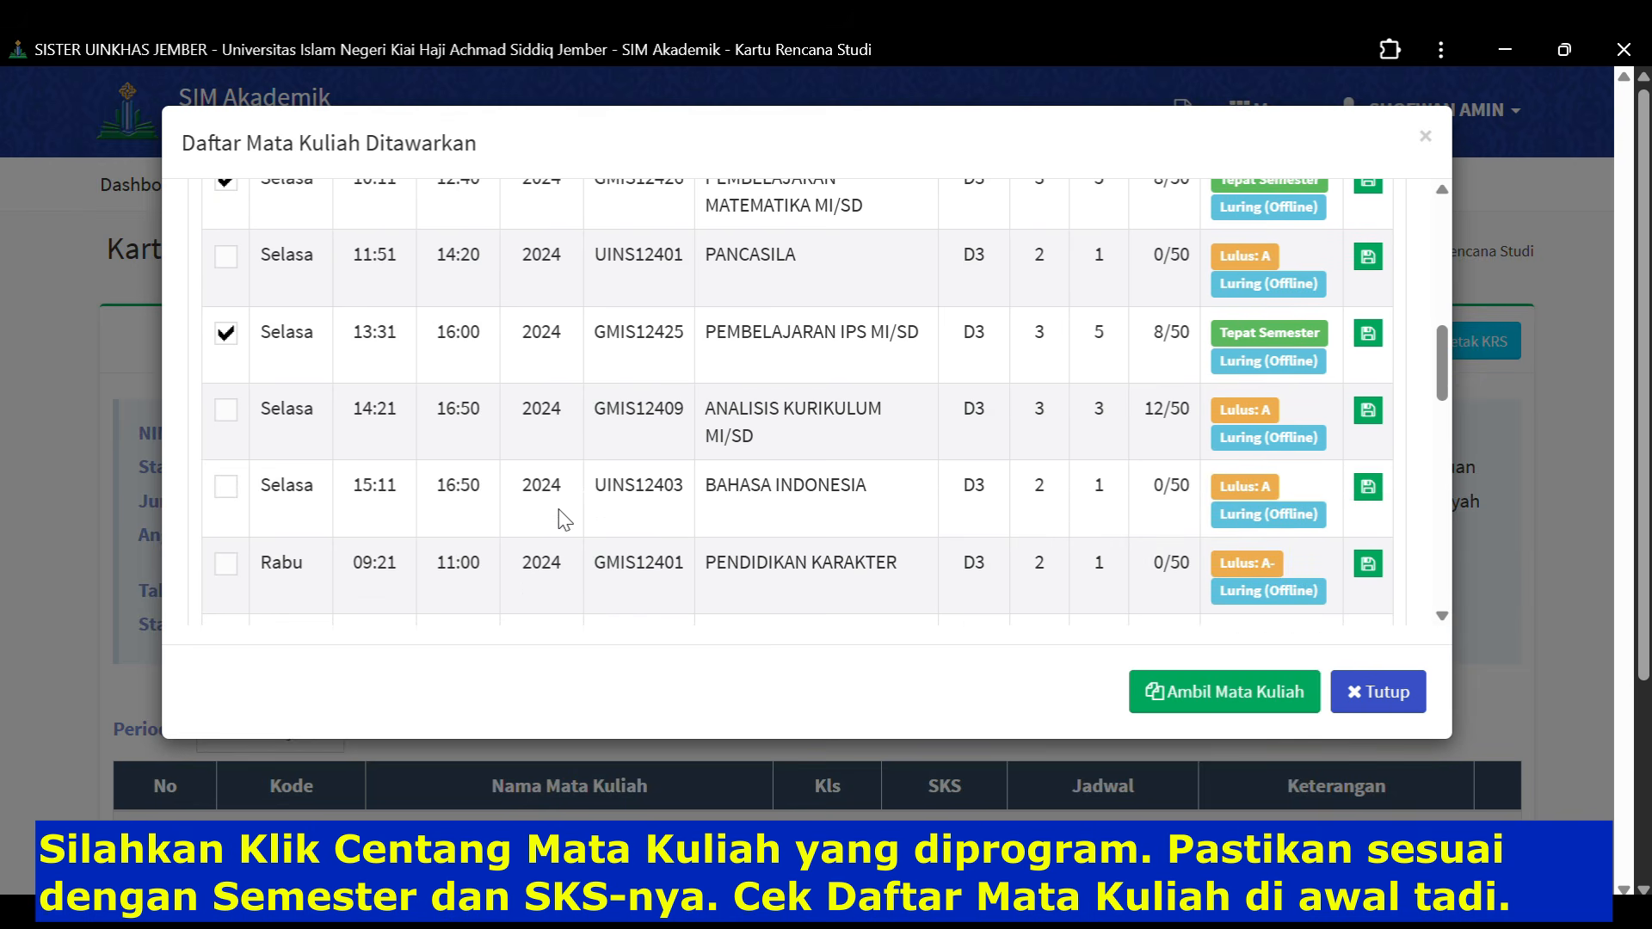
pyautogui.scroll(-3, 747, 524)
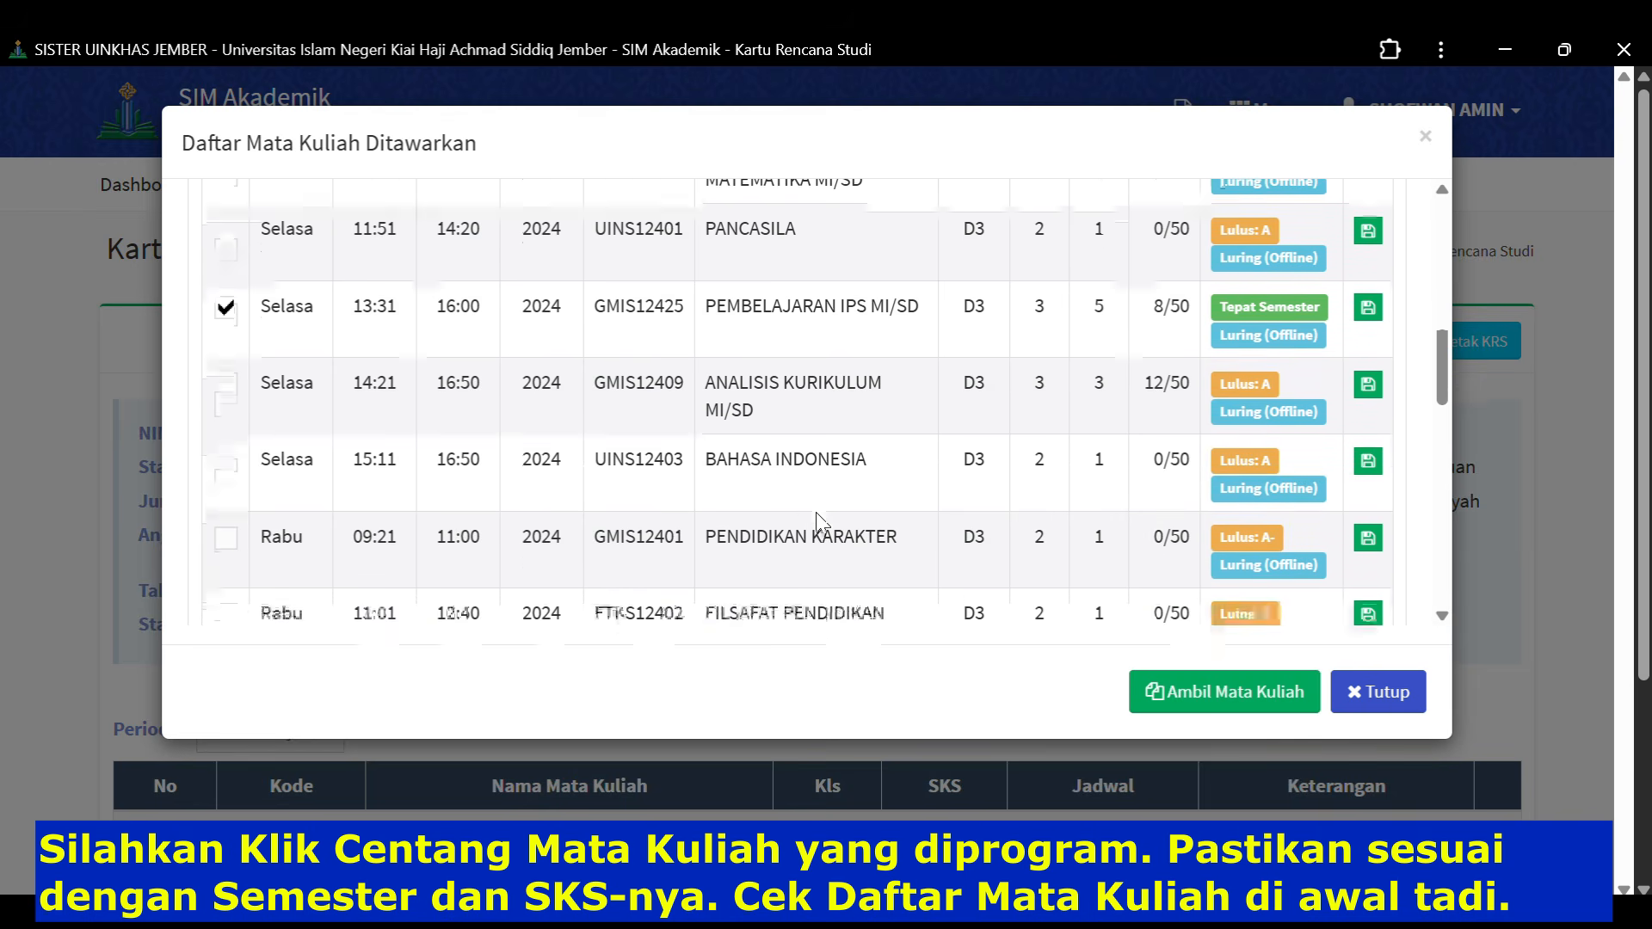
pyautogui.scroll(-2, 816, 513)
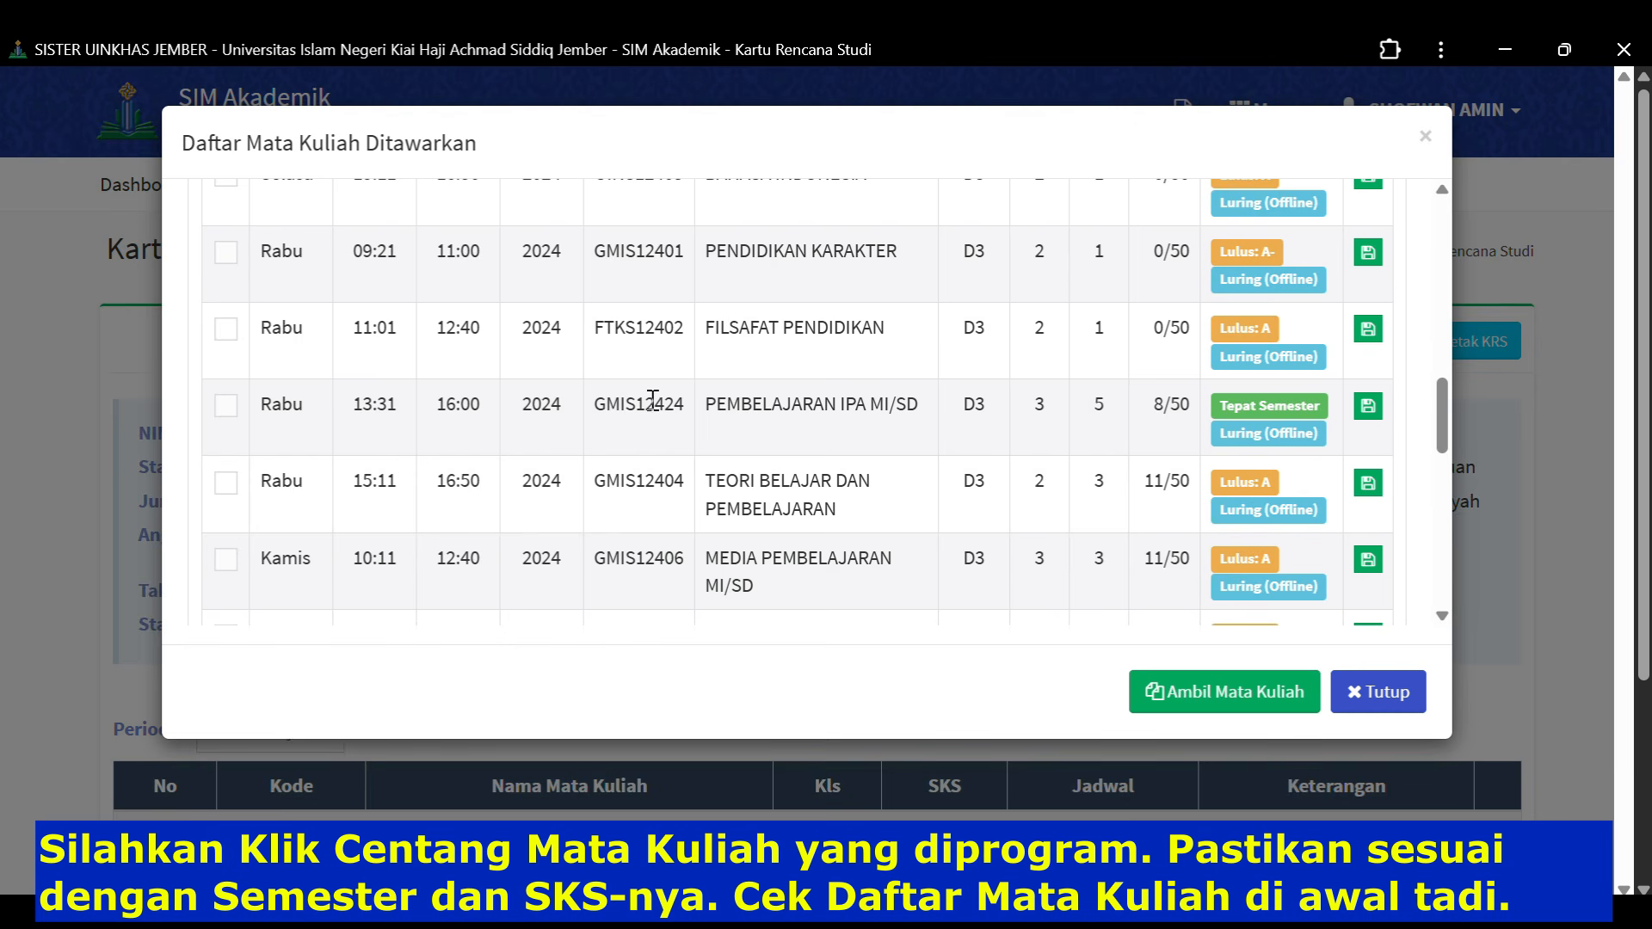
pyautogui.click(234, 408)
# - Select the Friday courses PEMBELAJARAN BAHASA DAN SASTRA INDONESIA SD/MI (GMIS12423) and METODOLOGI PENELITIAN (GMIS12428)
pyautogui.scroll(-1, 630, 526)
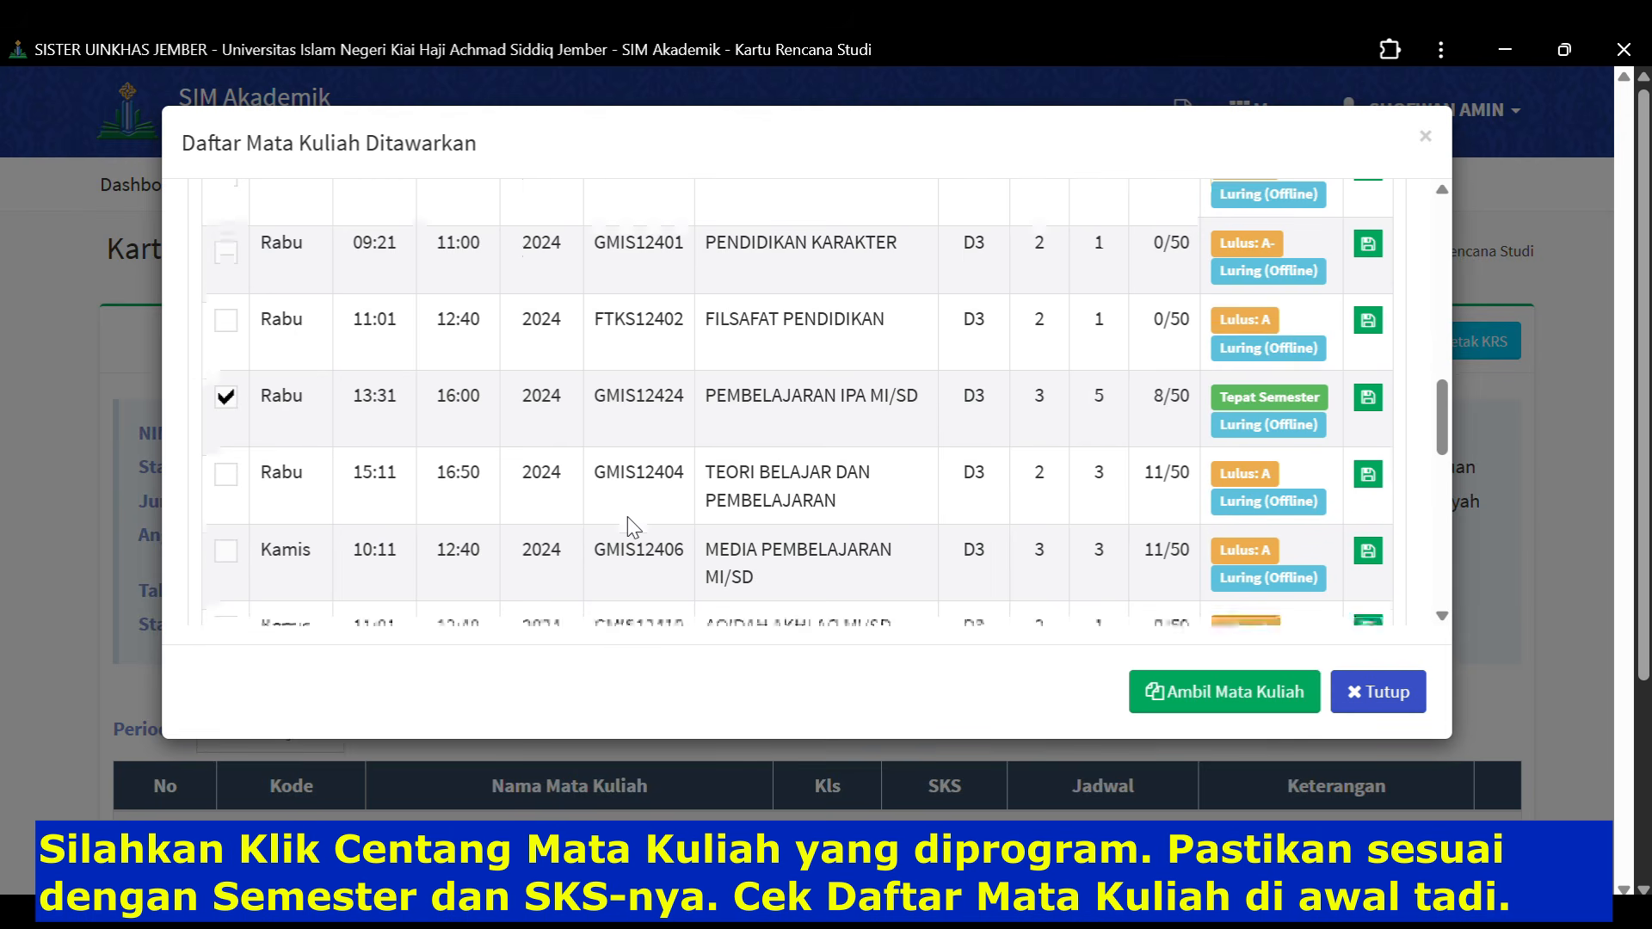
pyautogui.scroll(-1, 631, 527)
pyautogui.scroll(-2, 631, 526)
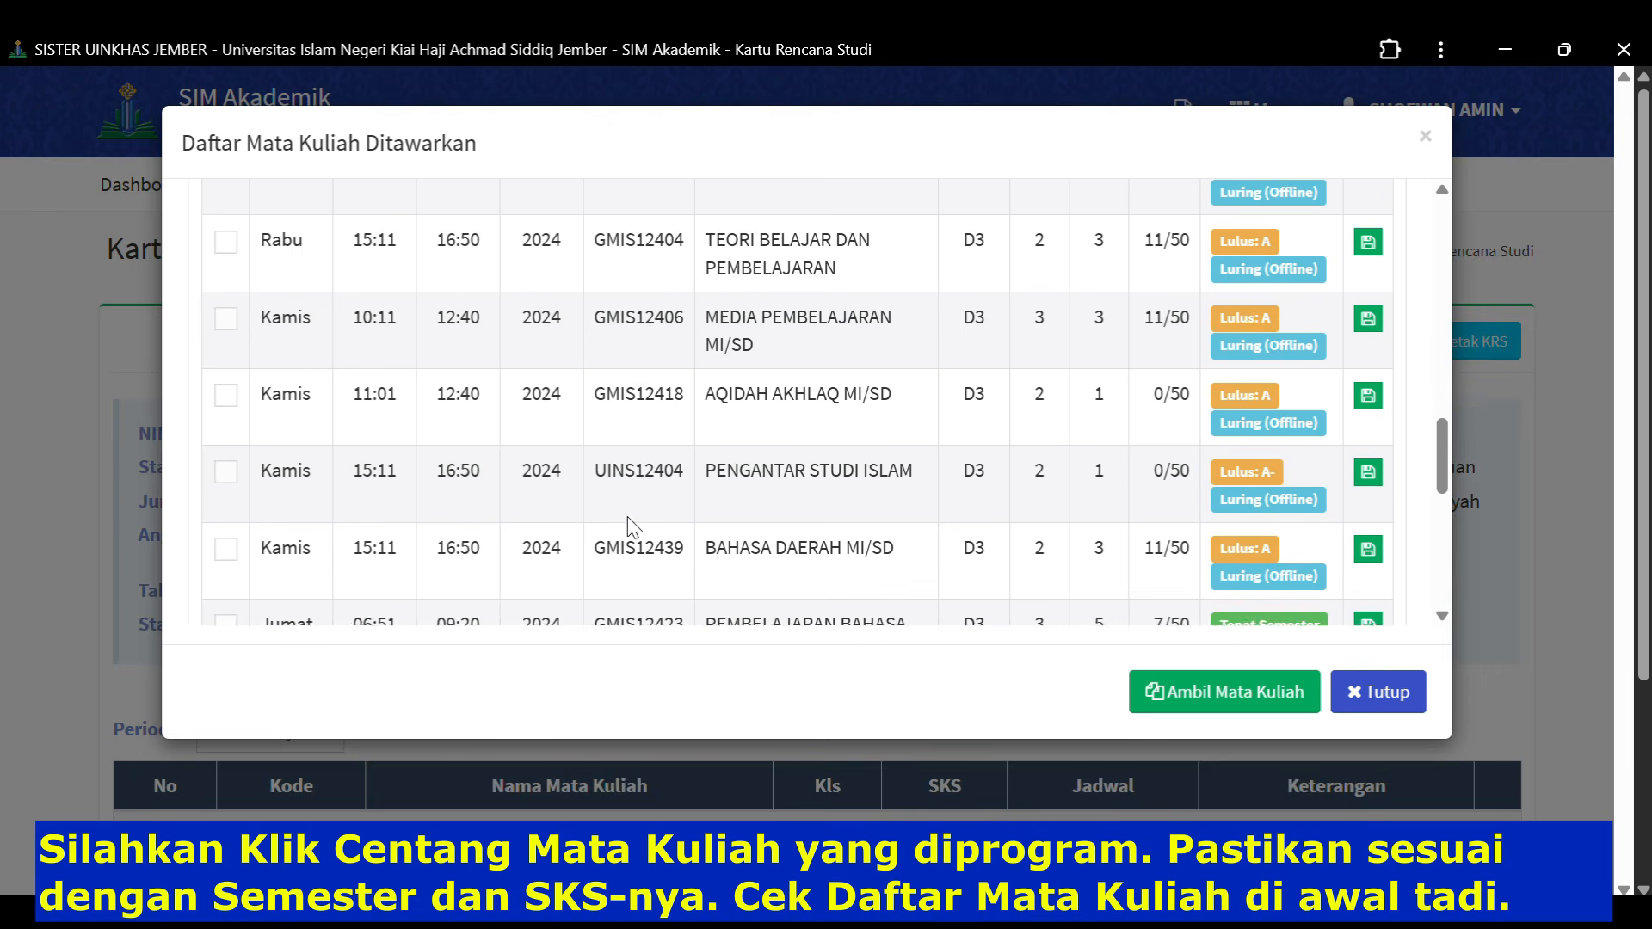
pyautogui.scroll(-1, 634, 526)
pyautogui.scroll(-2, 634, 527)
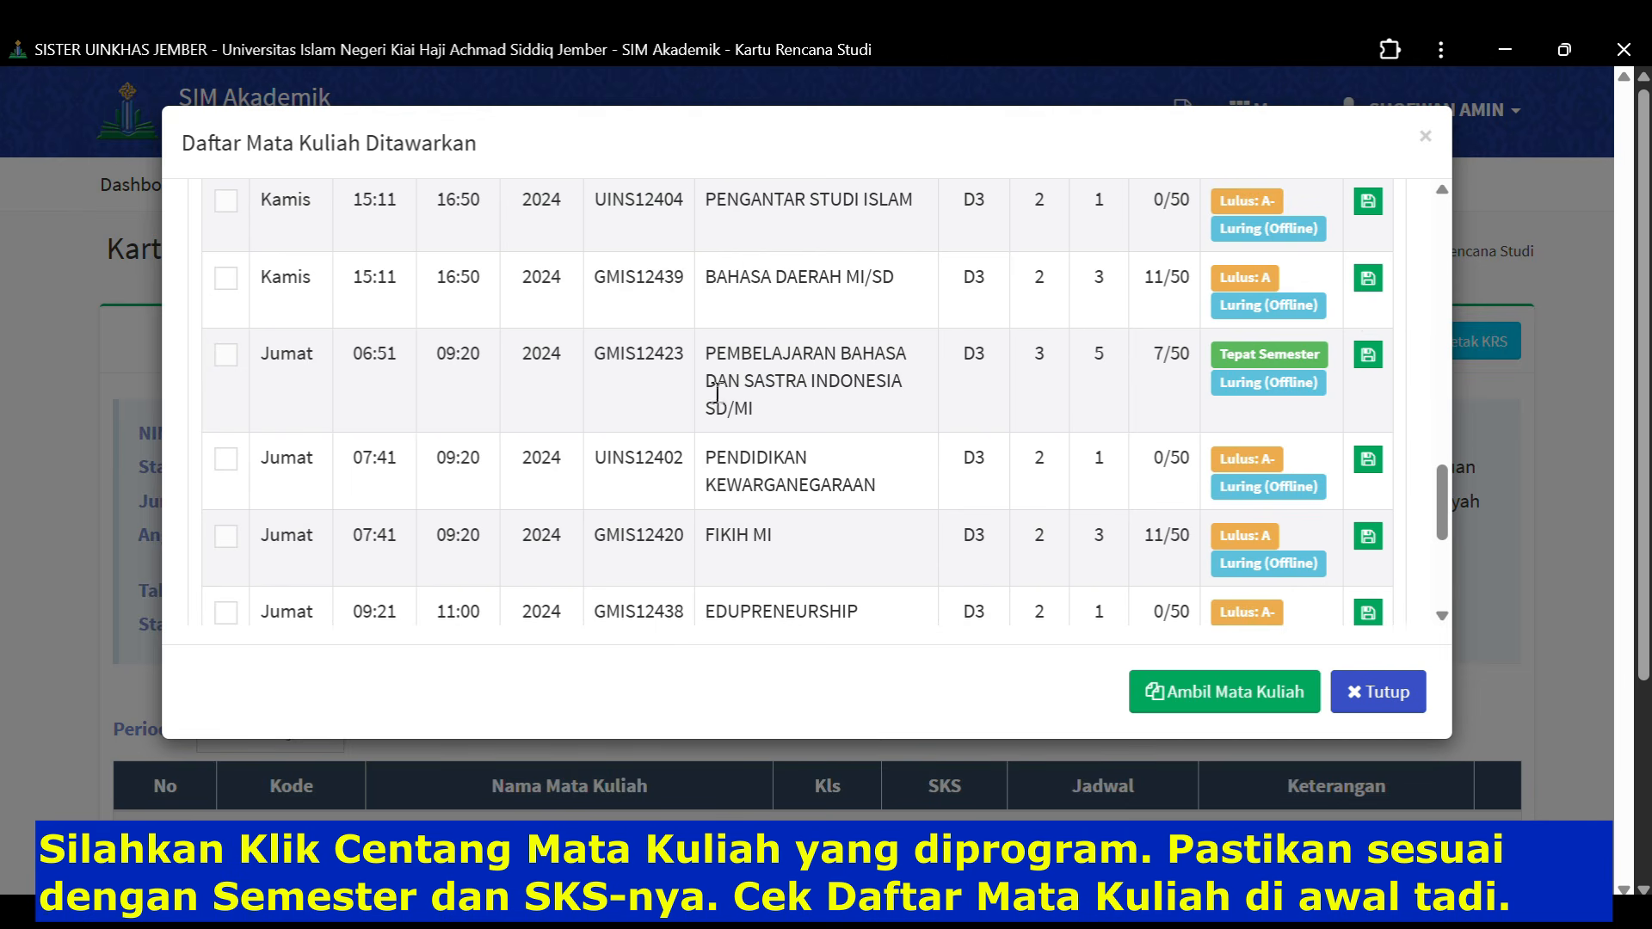
pyautogui.click(227, 356)
pyautogui.scroll(-2, 592, 512)
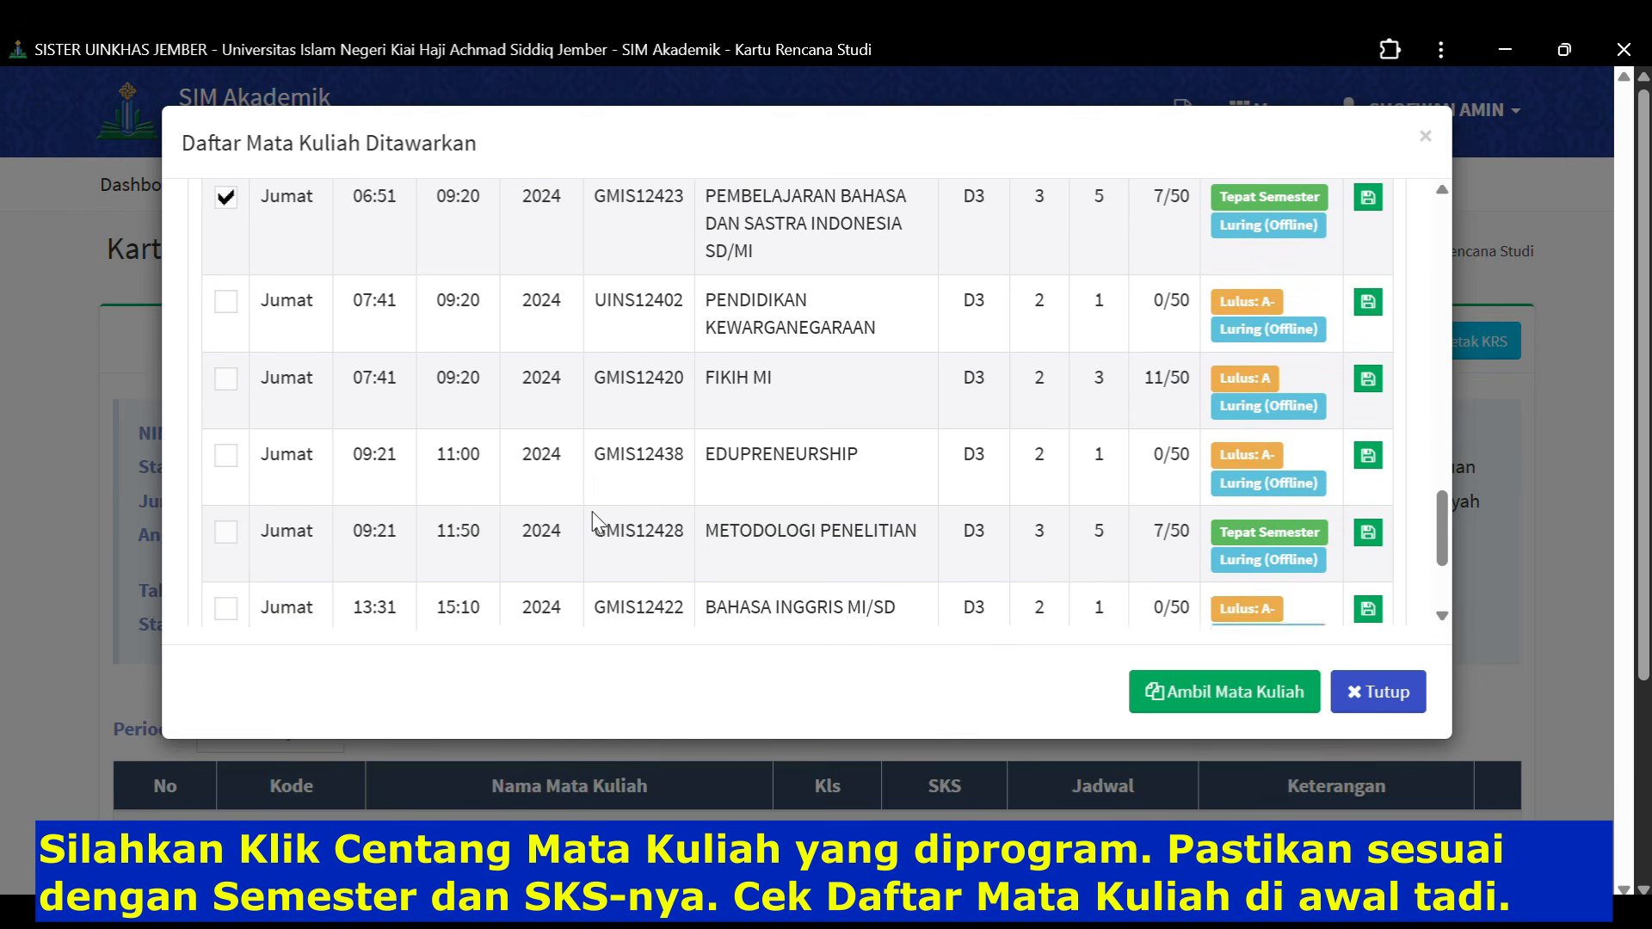
pyautogui.scroll(-2, 774, 560)
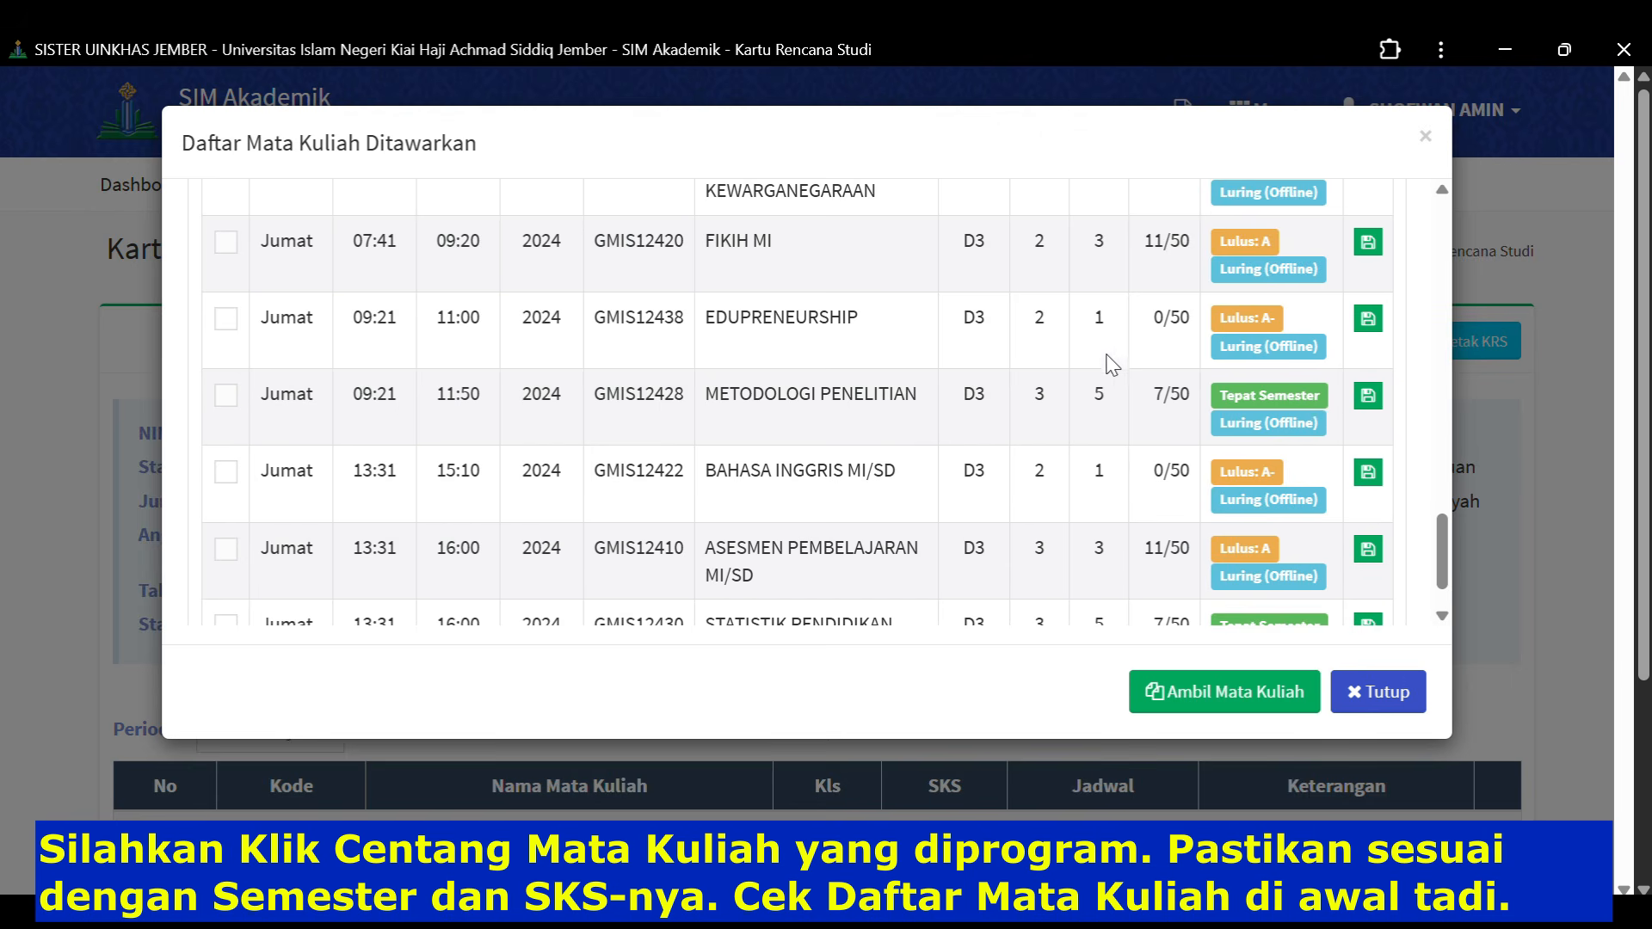
pyautogui.click(225, 396)
# - Select STATISTIK PENDIDIKAN (GMIS12430) and submit all selected courses to the study plan
pyautogui.scroll(-1, 732, 508)
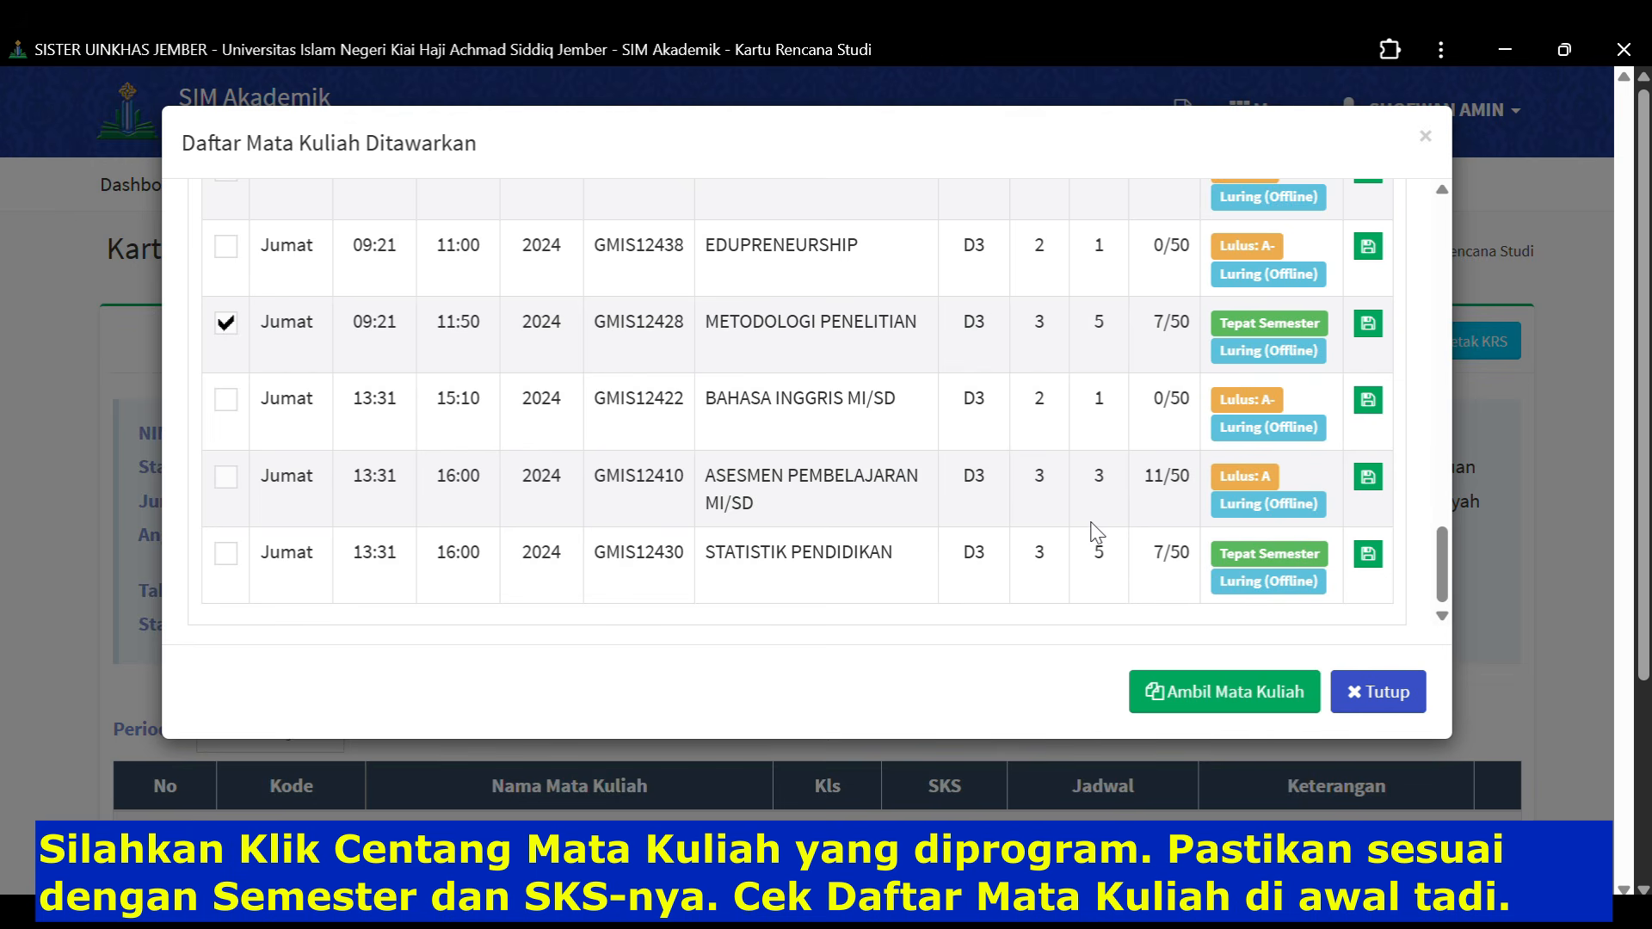
pyautogui.click(224, 555)
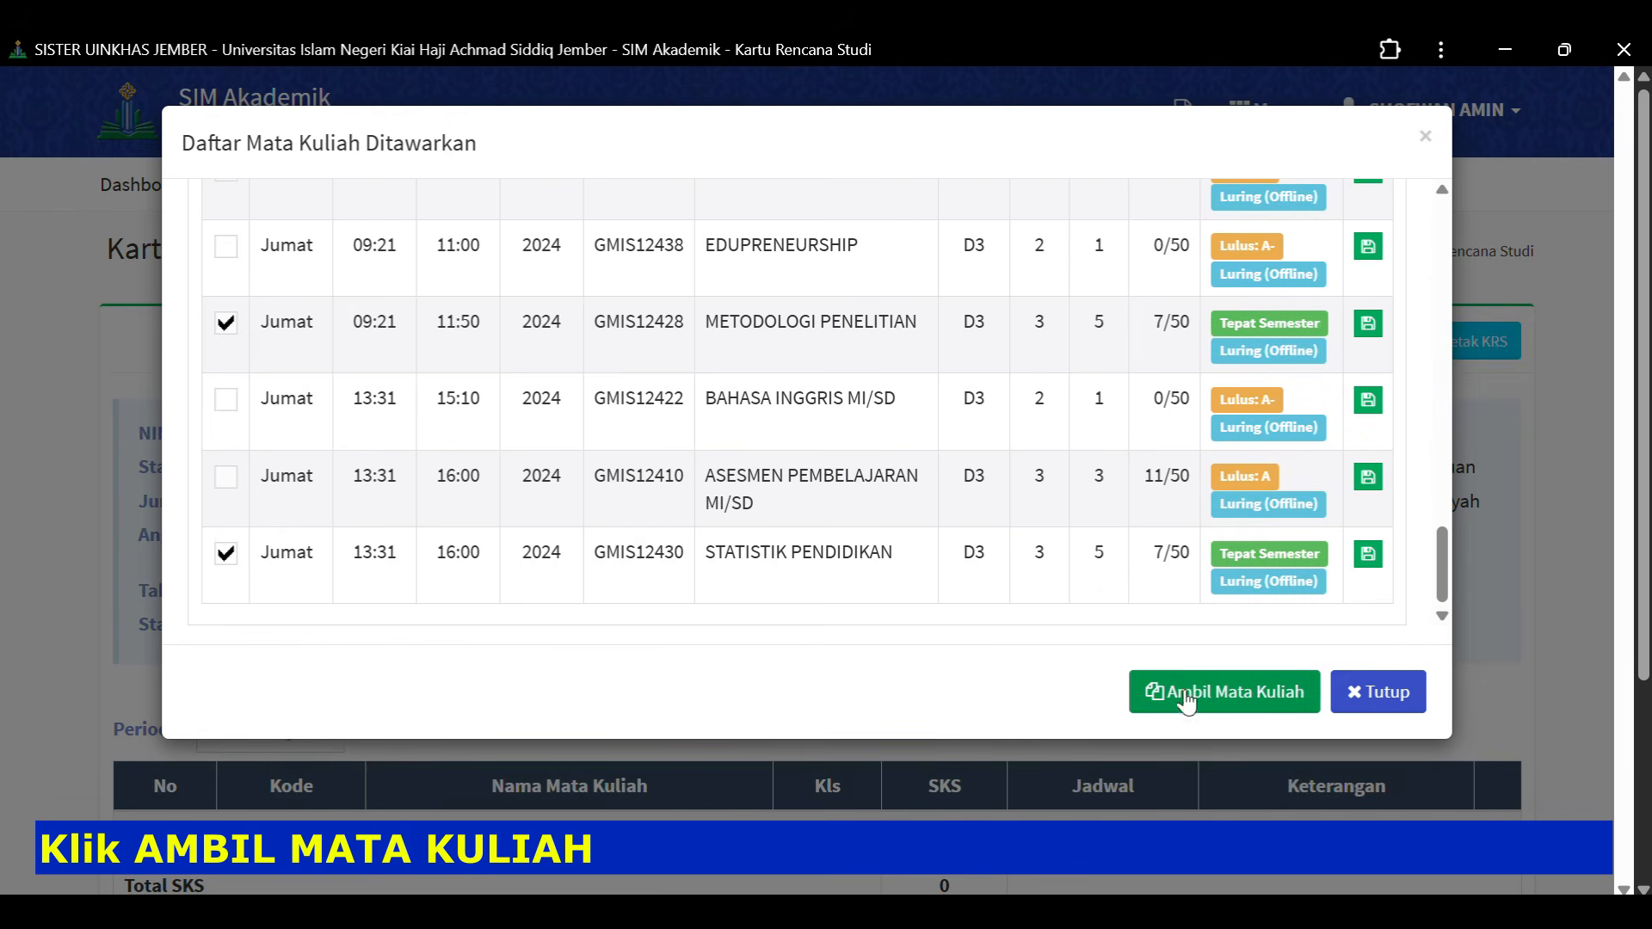
pyautogui.click(1192, 702)
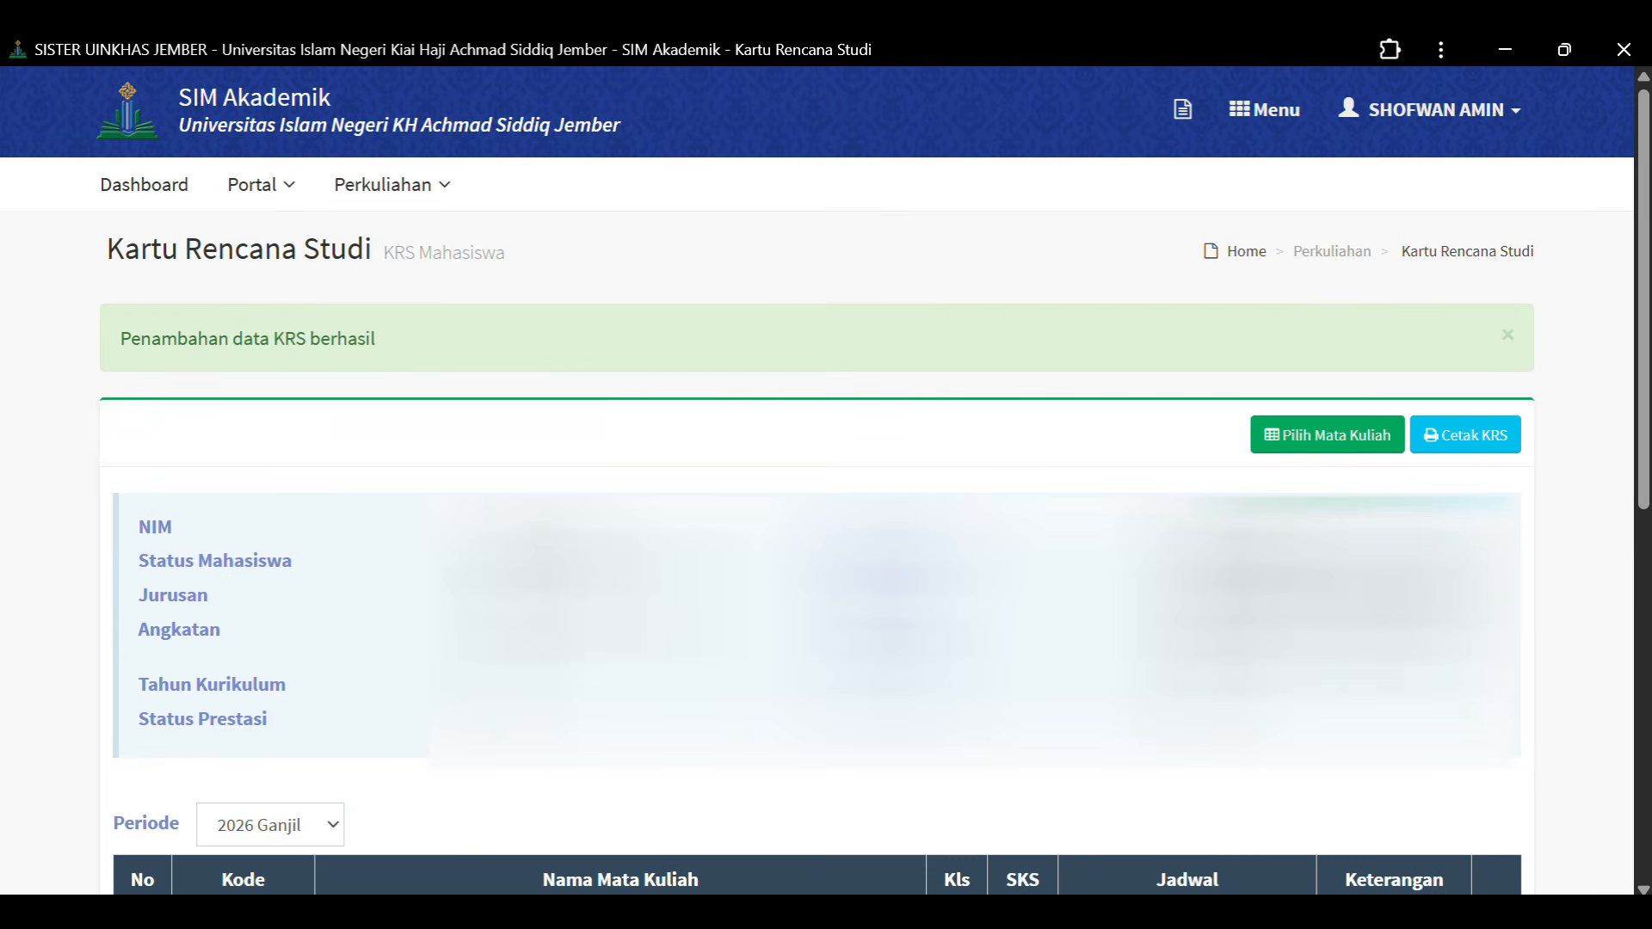
# - Check the courses, classes and SKS in the 2026 Ganjil study plan table
pyautogui.scroll(-5, 826, 482)
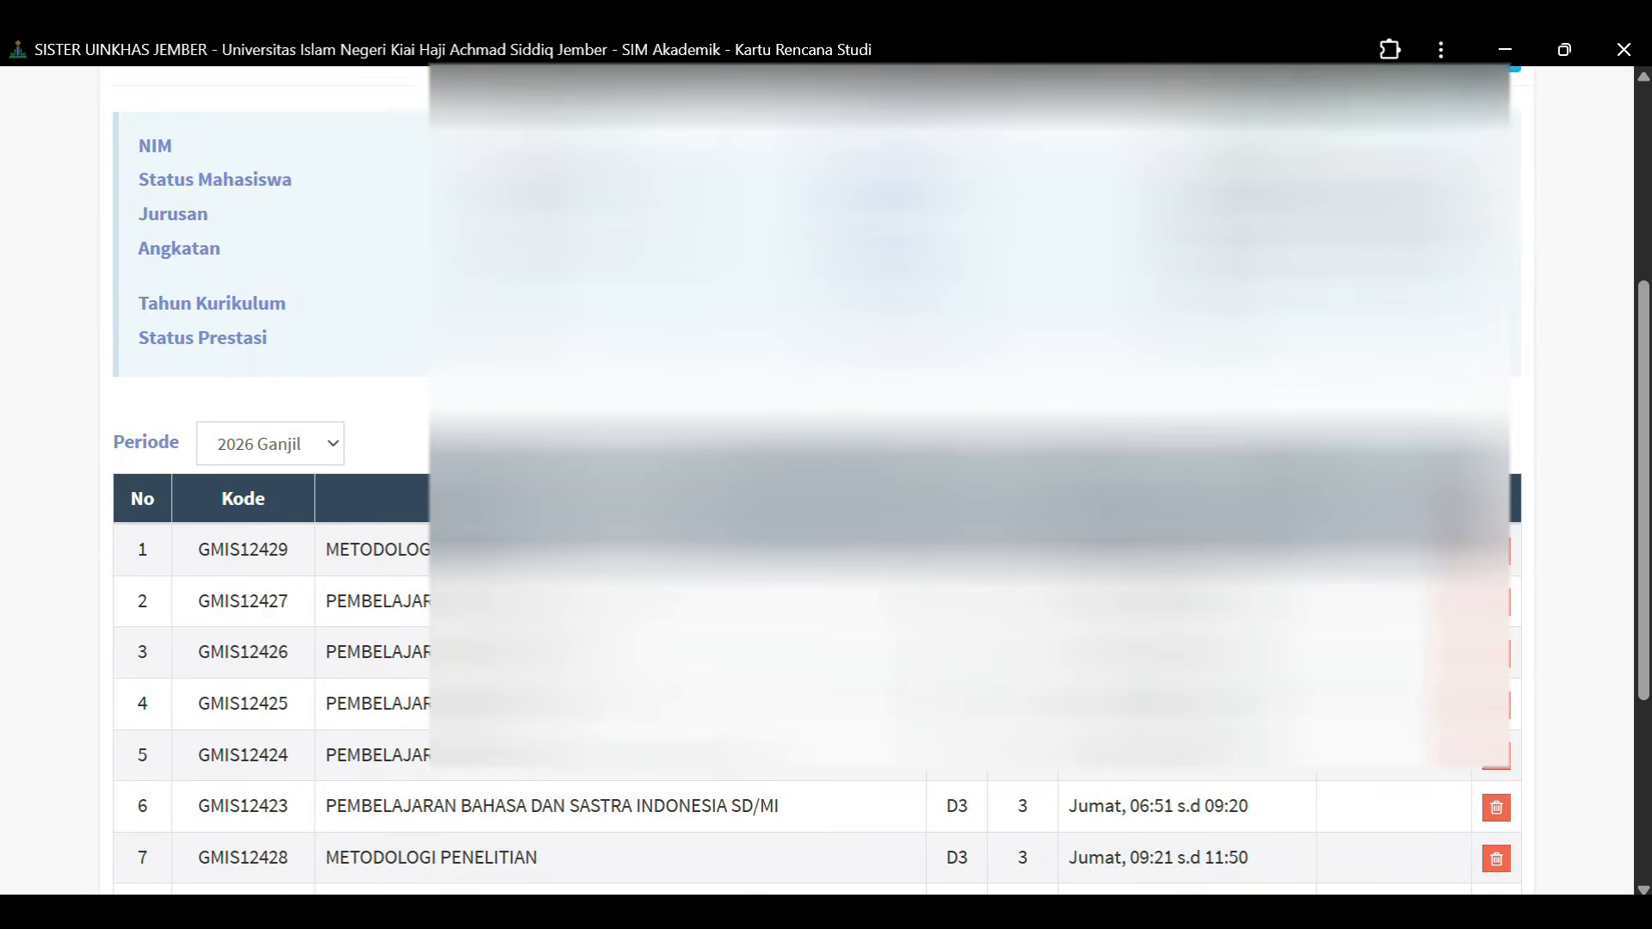
pyautogui.scroll(-3, 1107, 590)
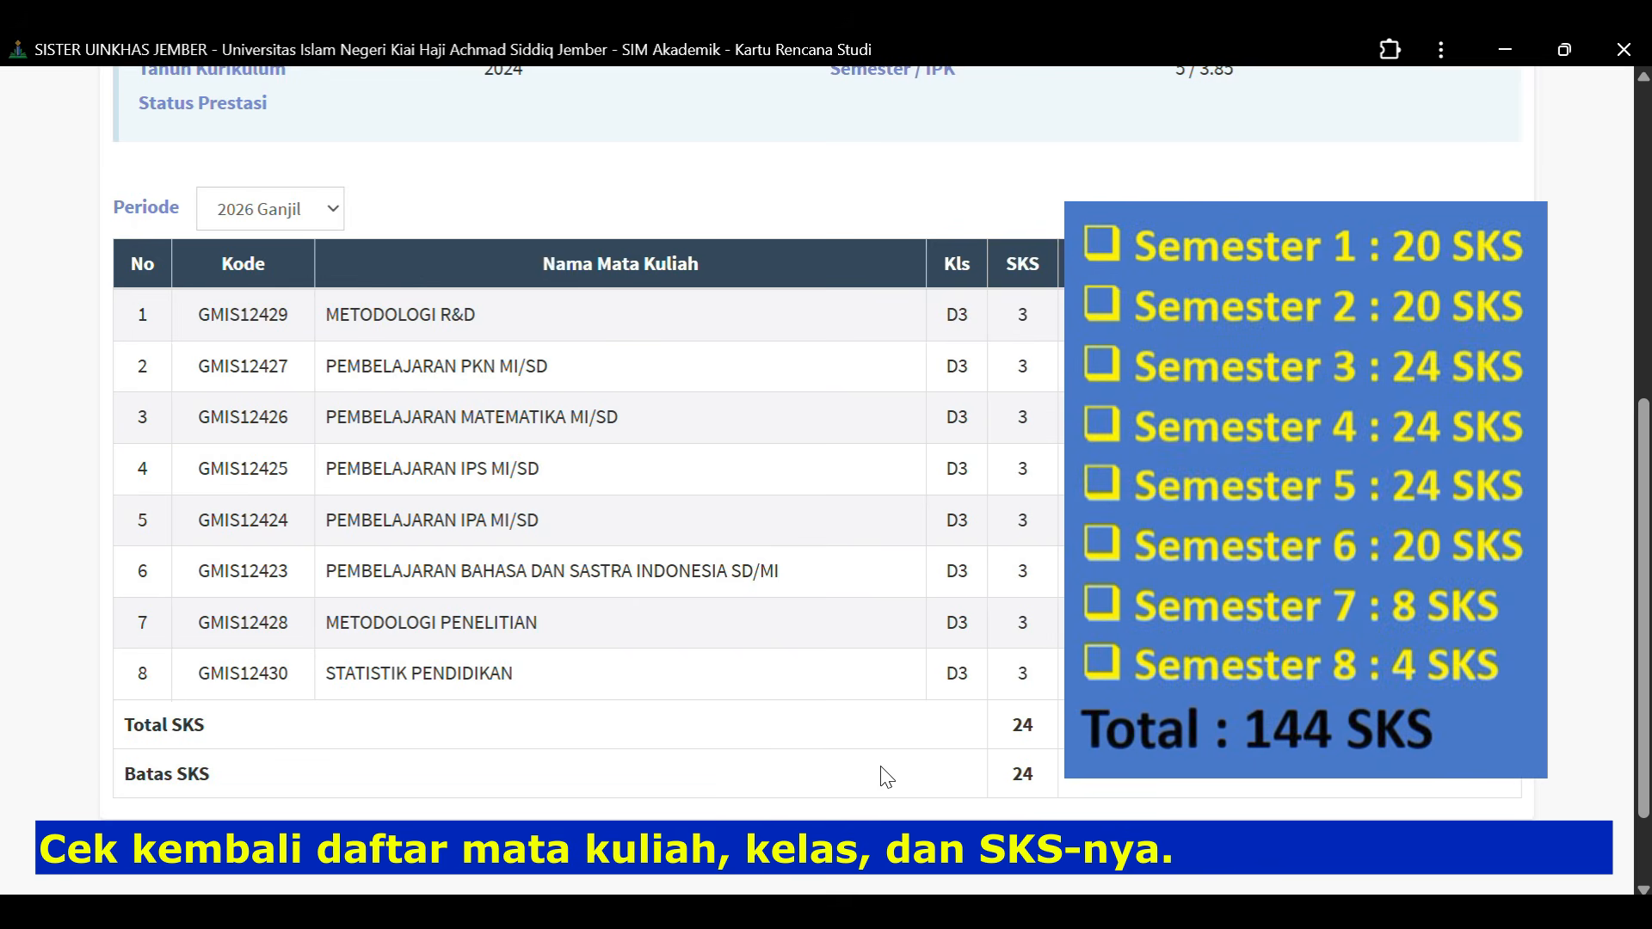
pyautogui.scroll(-1, 904, 600)
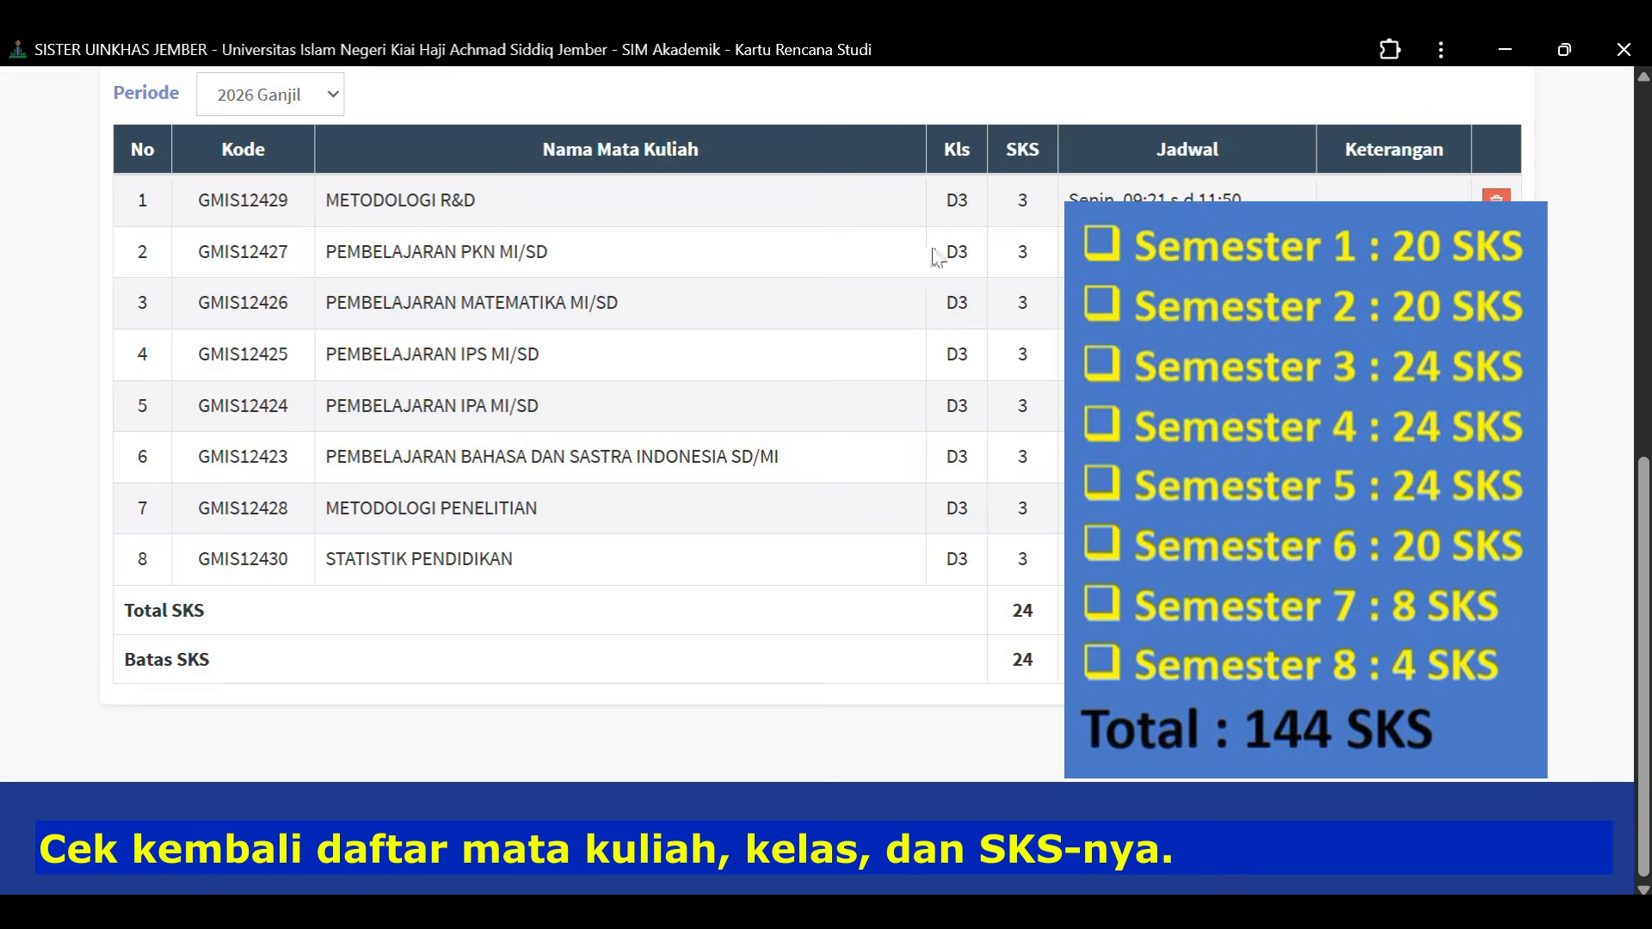
# - Generate the printable KRS for the 2026 Ganjil period
pyautogui.scroll(4, 936, 257)
pyautogui.scroll(2, 936, 256)
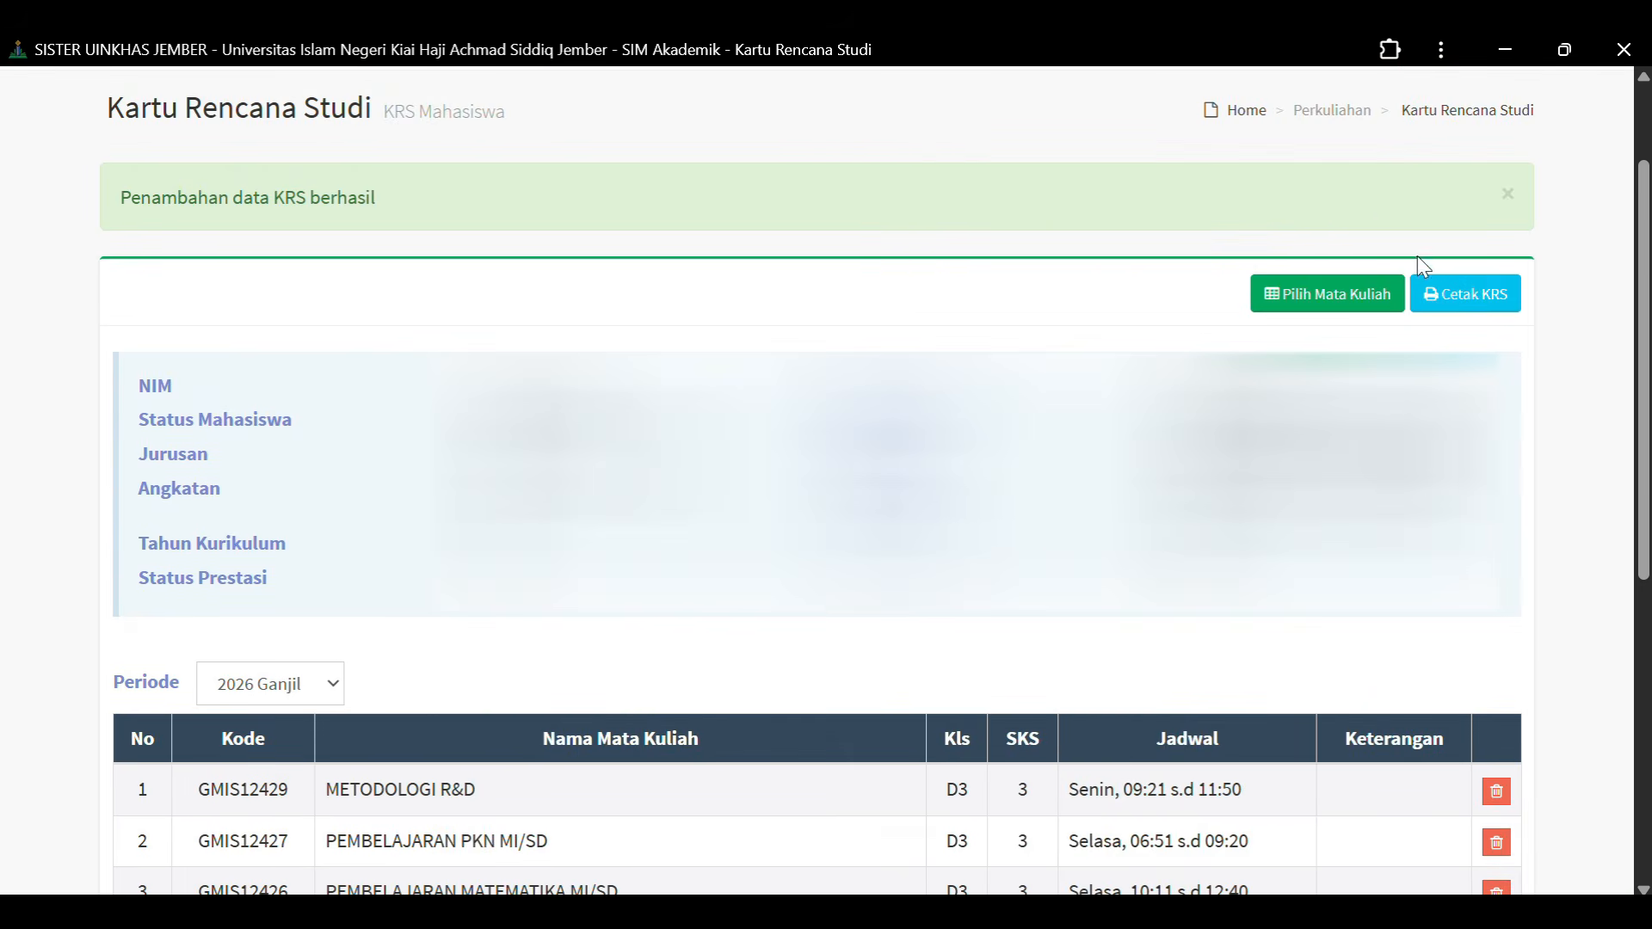
pyautogui.click(1437, 303)
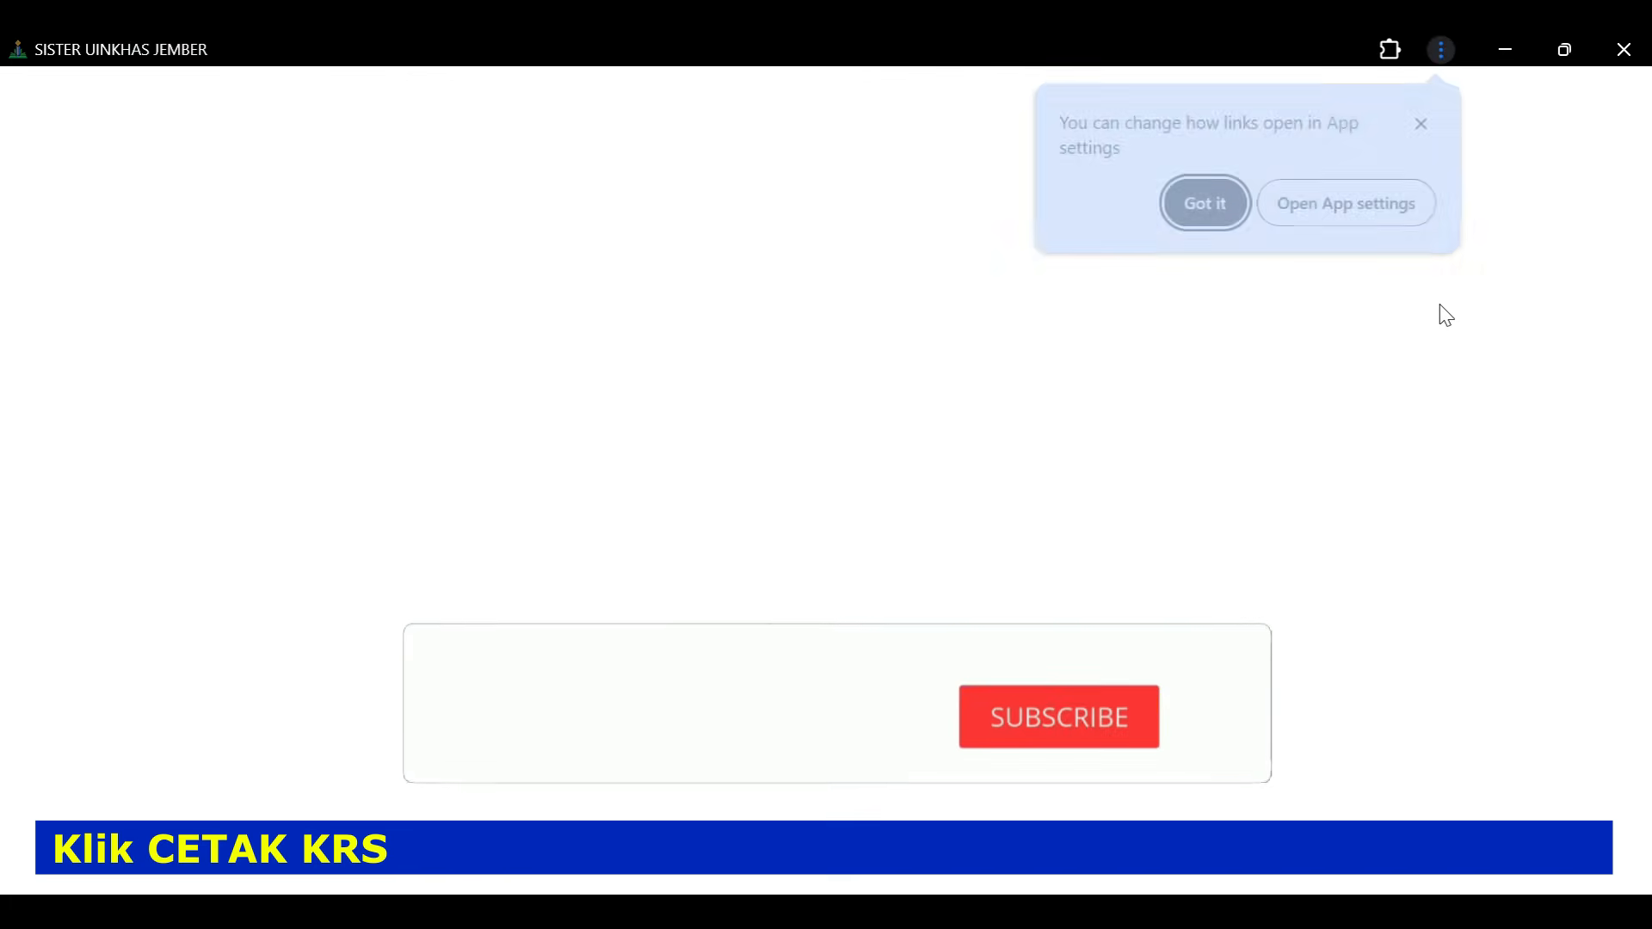
# - Dismiss the link-settings notice and review the courses, classes, rooms and schedule in the printable KRS report
pyautogui.click(1425, 123)
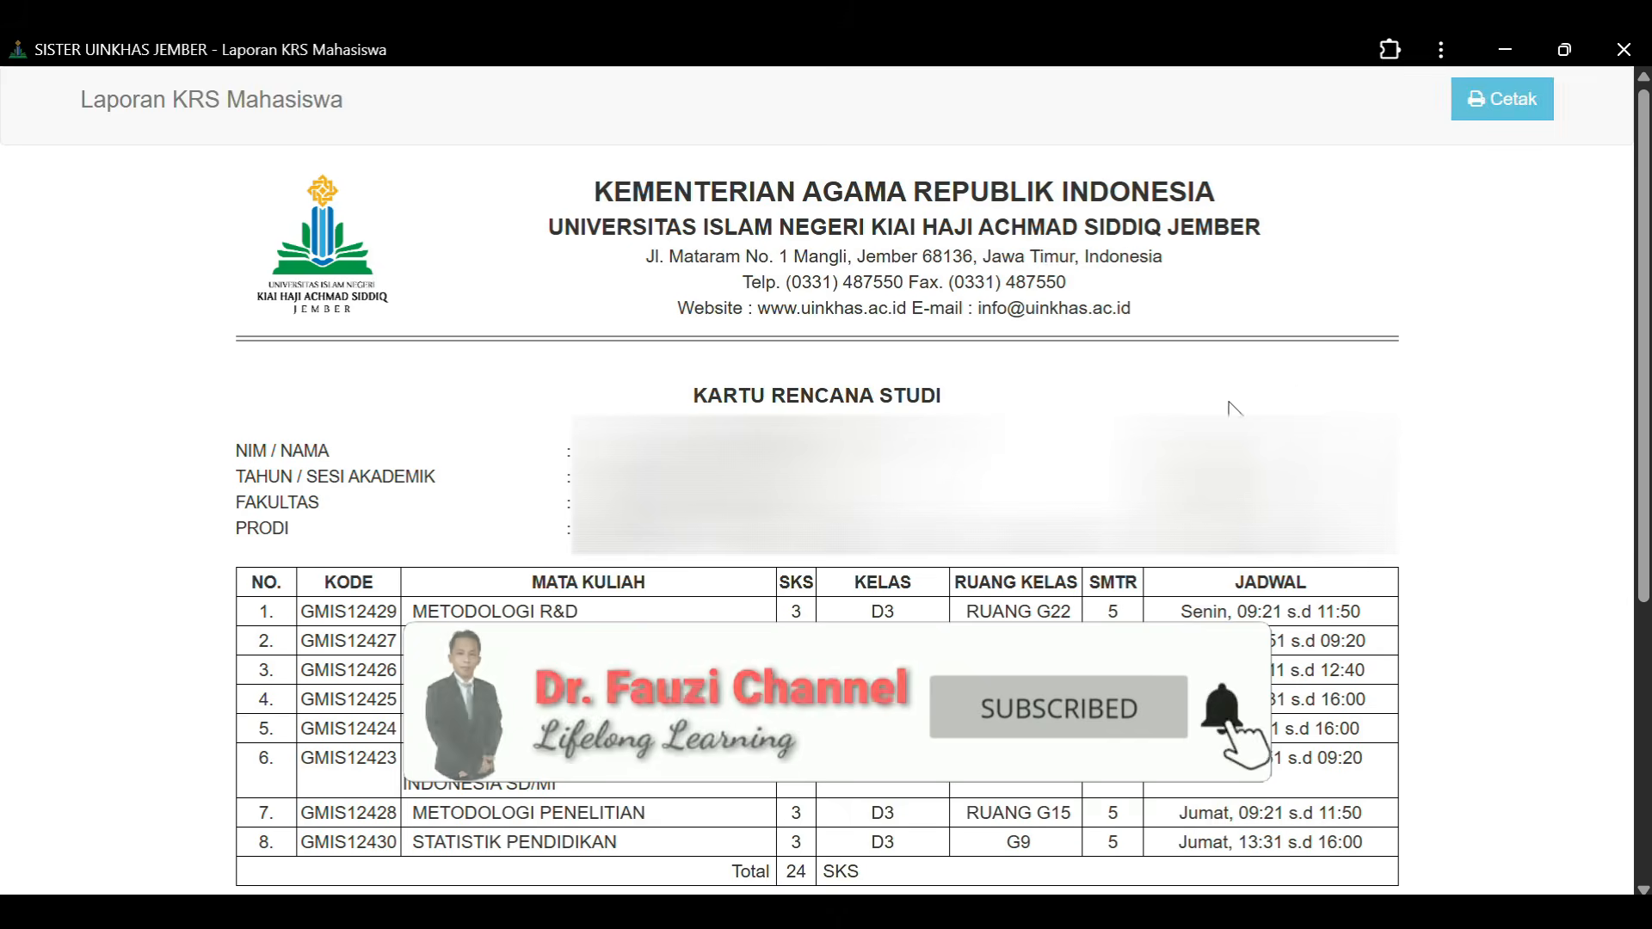
pyautogui.scroll(-2, 1280, 368)
pyautogui.scroll(-2, 1136, 452)
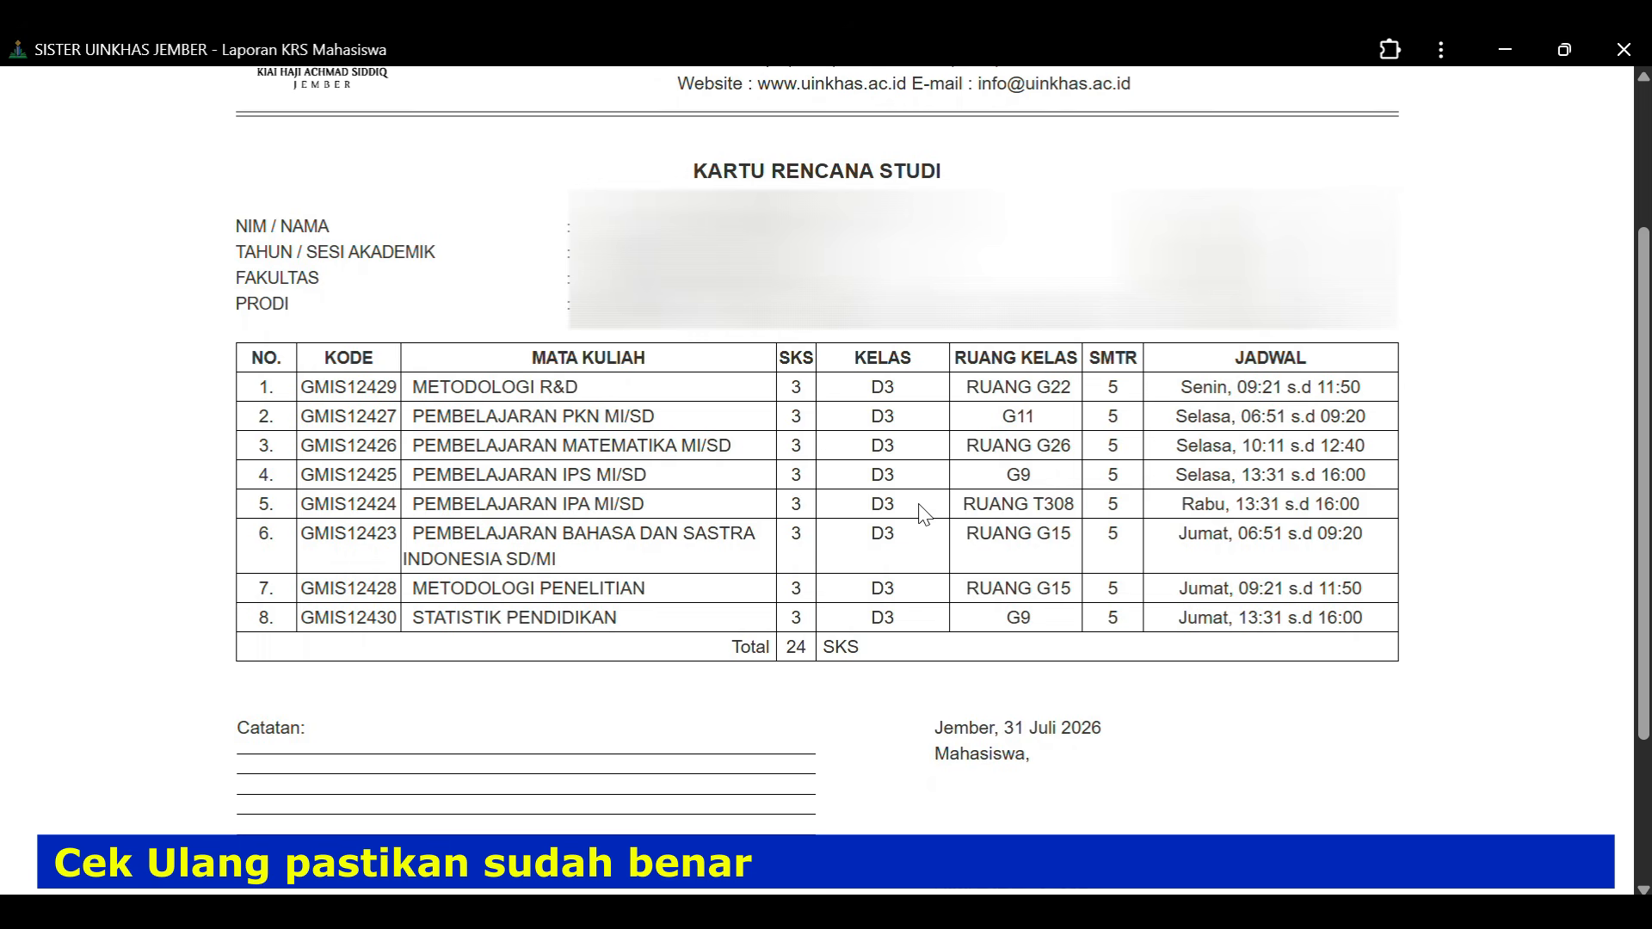
pyautogui.scroll(-3, 899, 624)
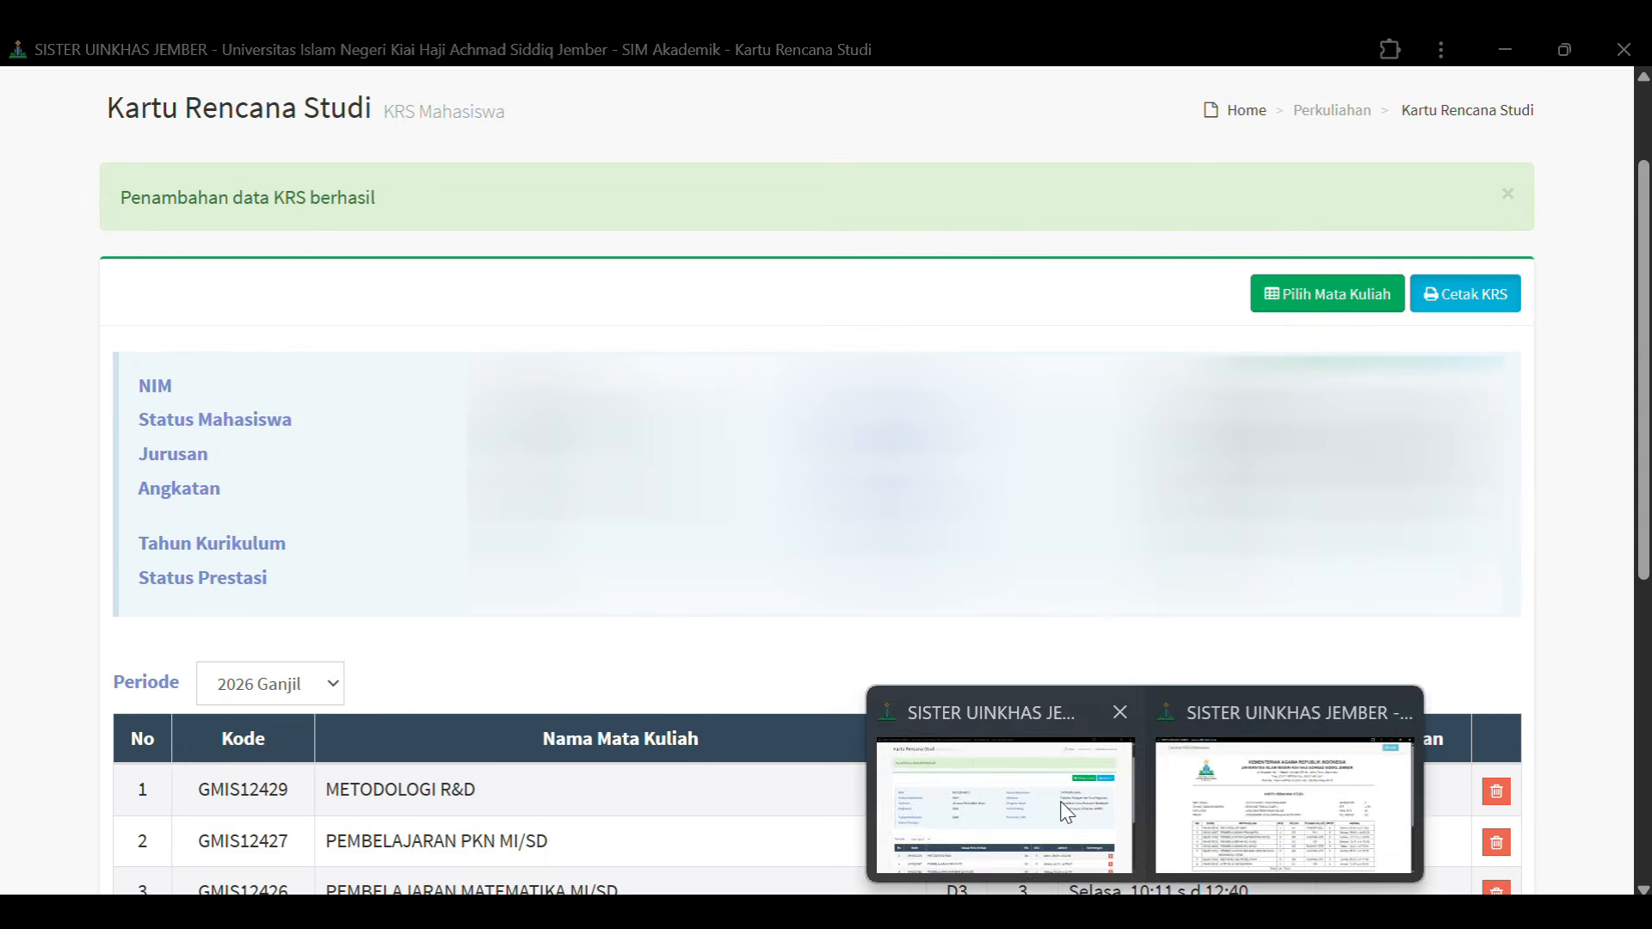
# - Return to the Kartu Rencana Studi page and drop METODOLOGI R&D (GMIS12429), class D3, from the 2026 Ganjil study plan
pyautogui.click(1066, 804)
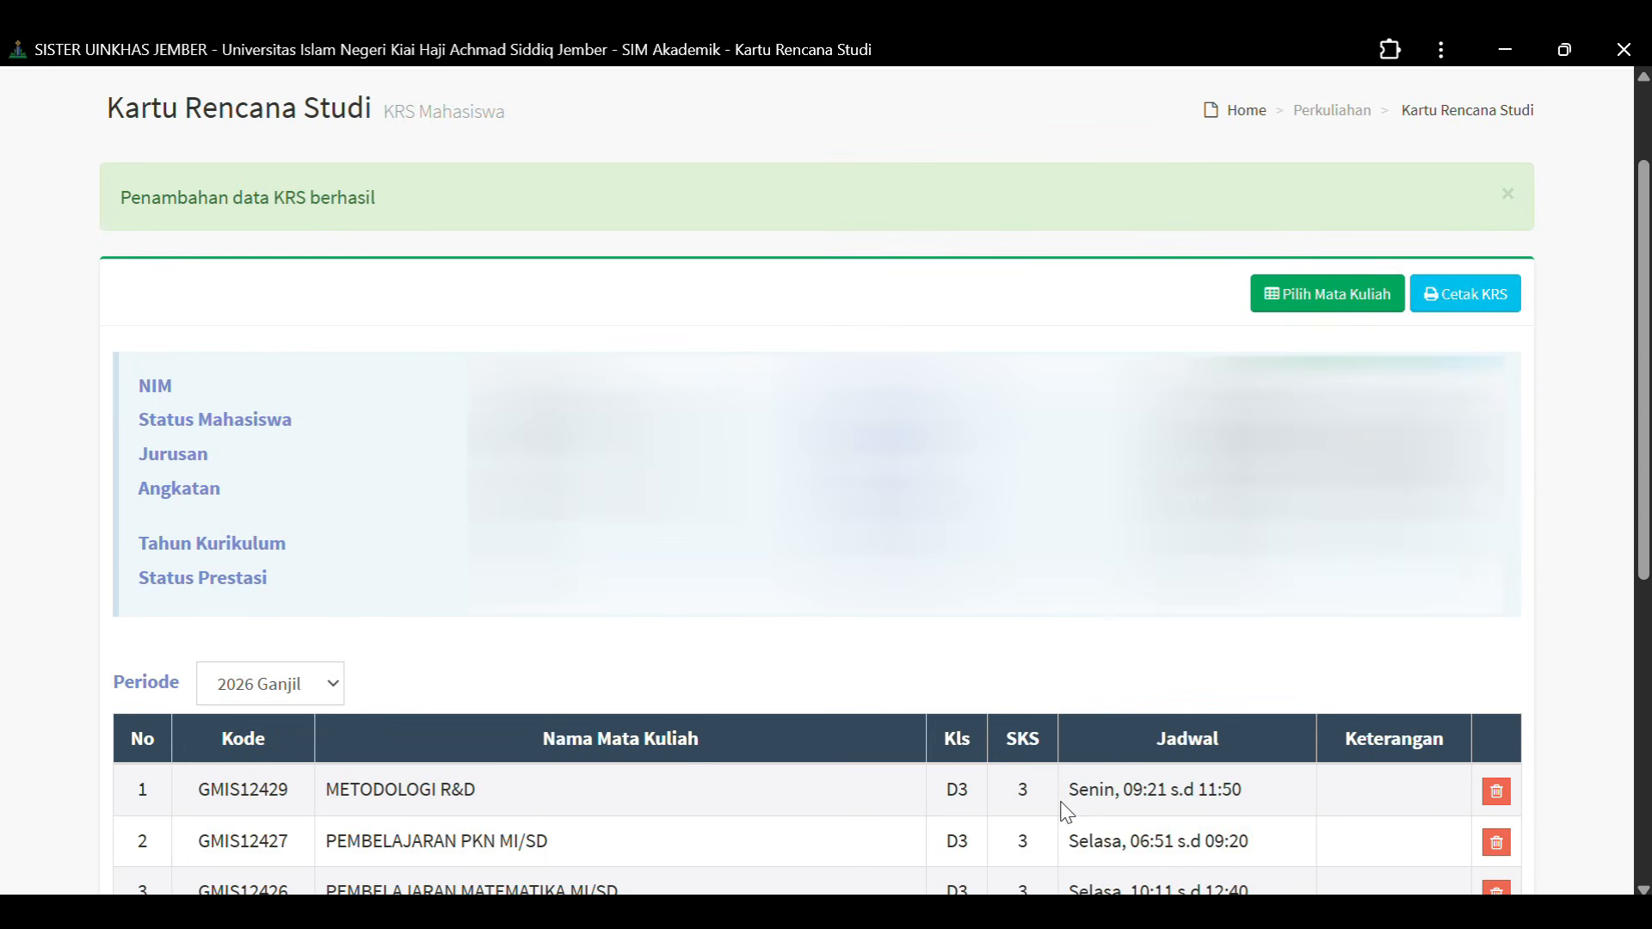
pyautogui.scroll(-5, 1101, 616)
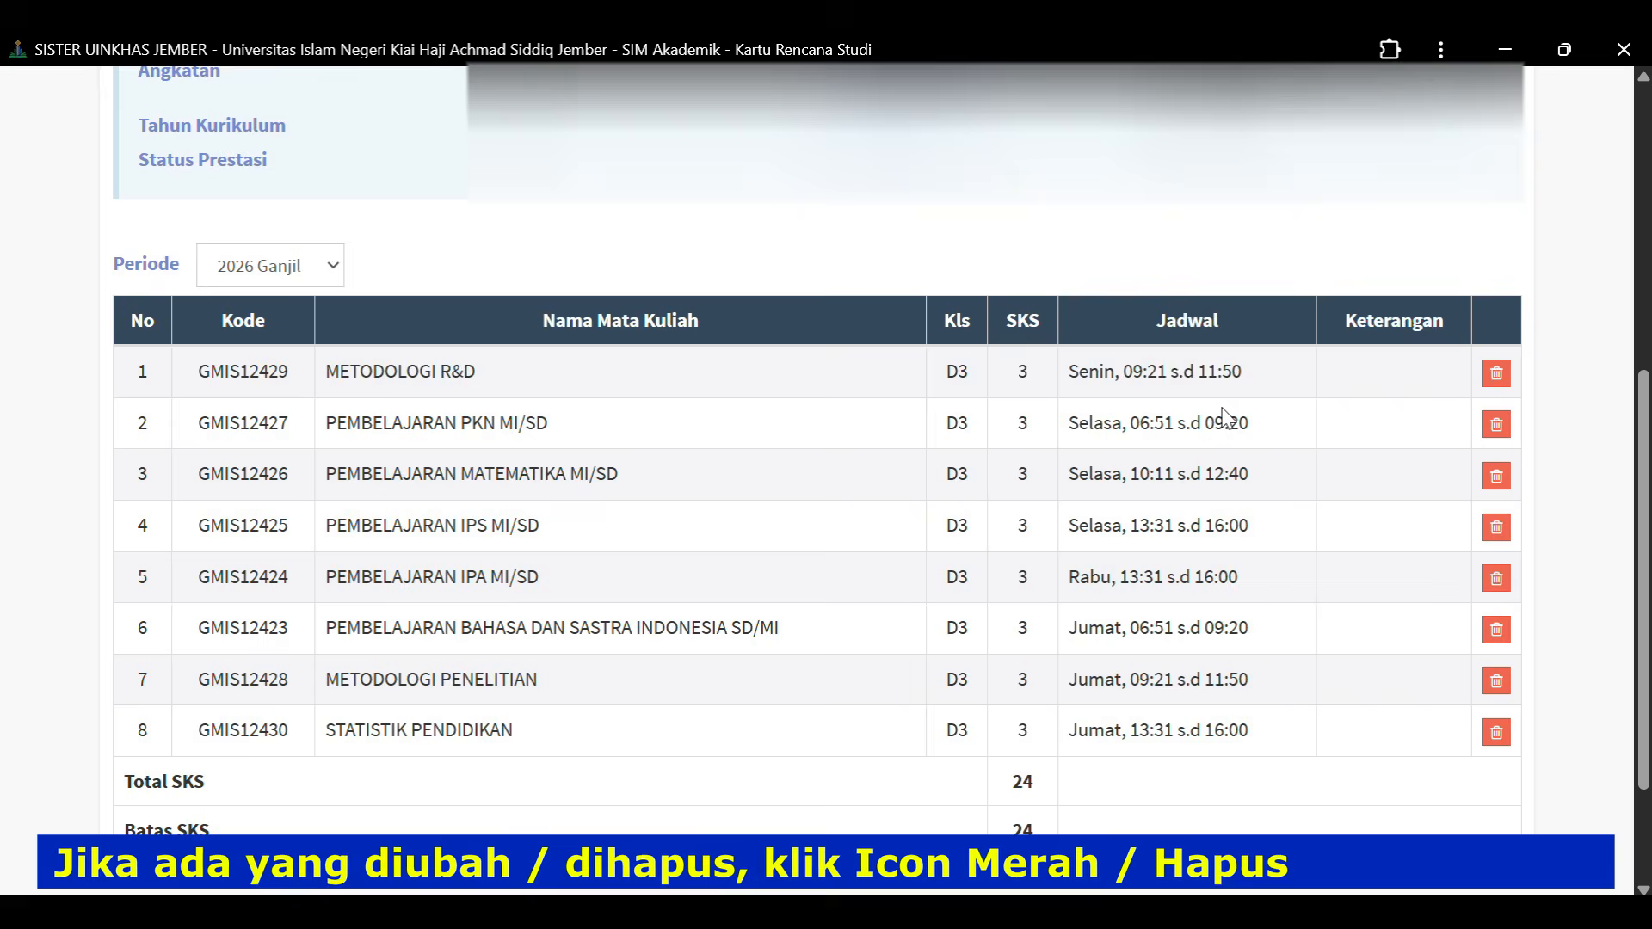
pyautogui.click(1497, 378)
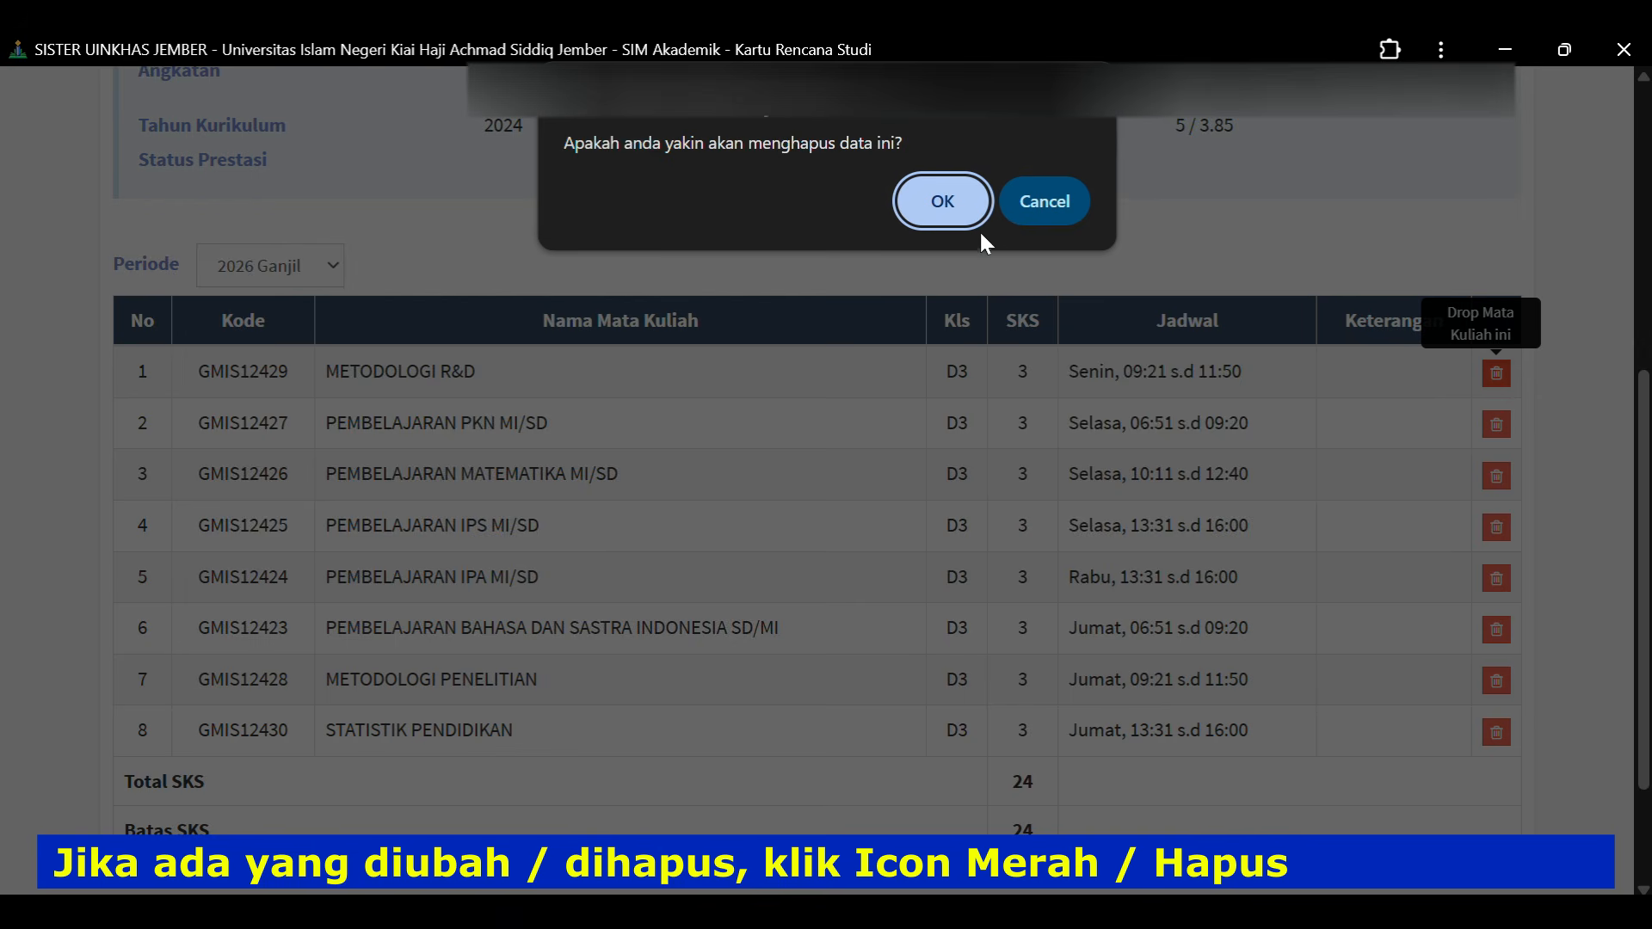
pyautogui.click(941, 203)
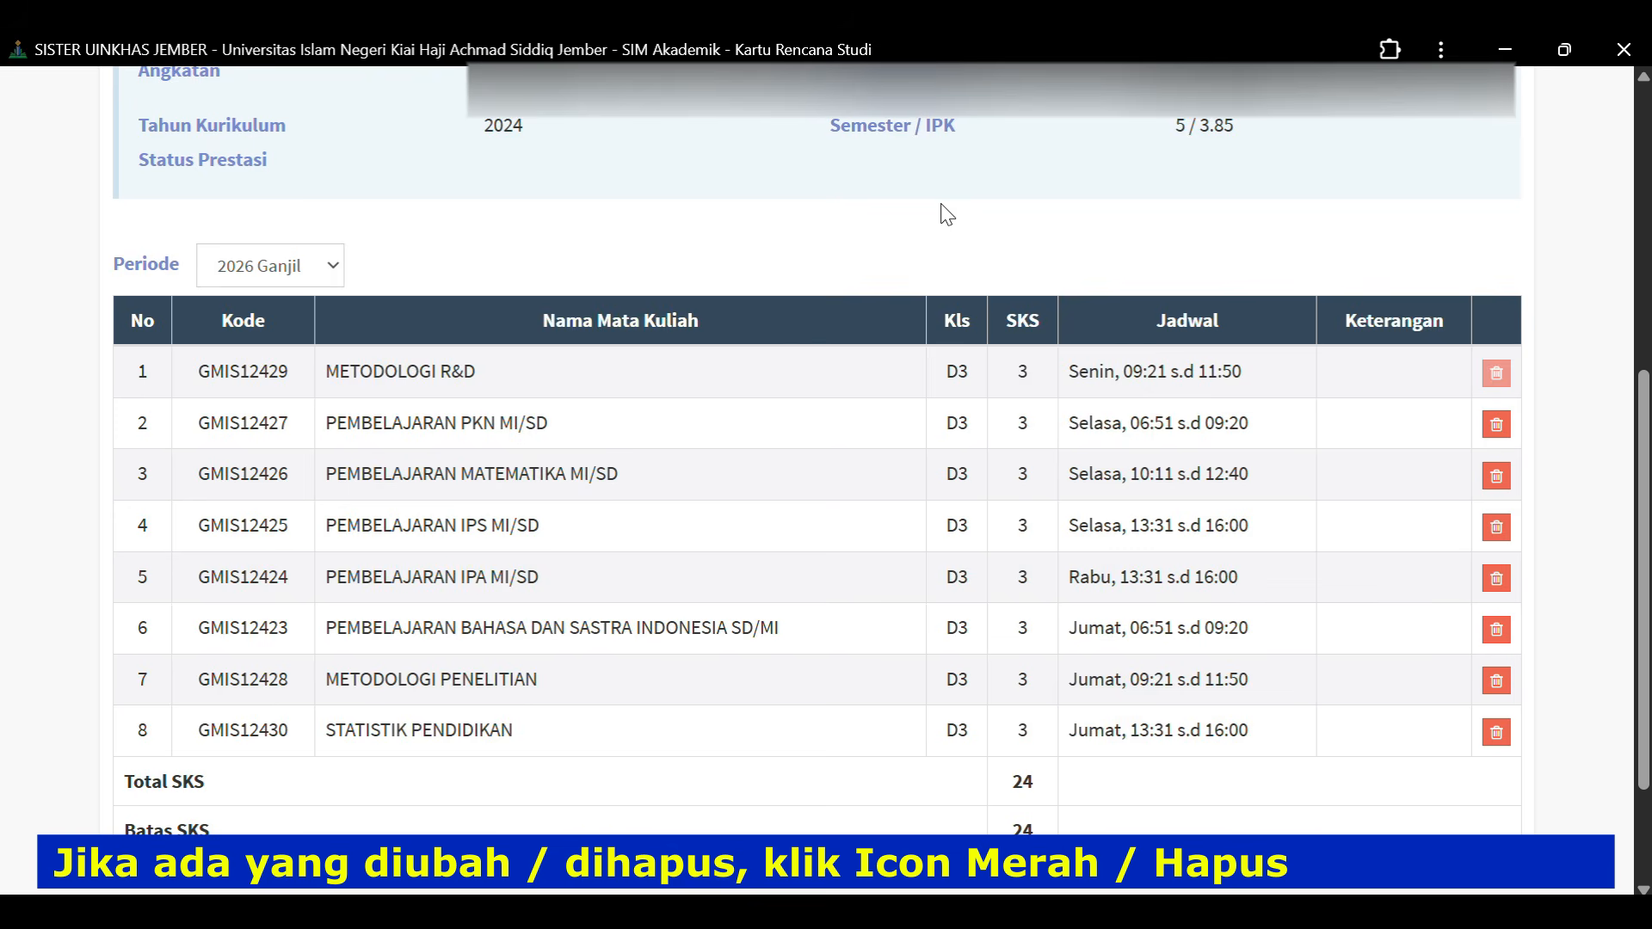
pyautogui.scroll(-6, 947, 214)
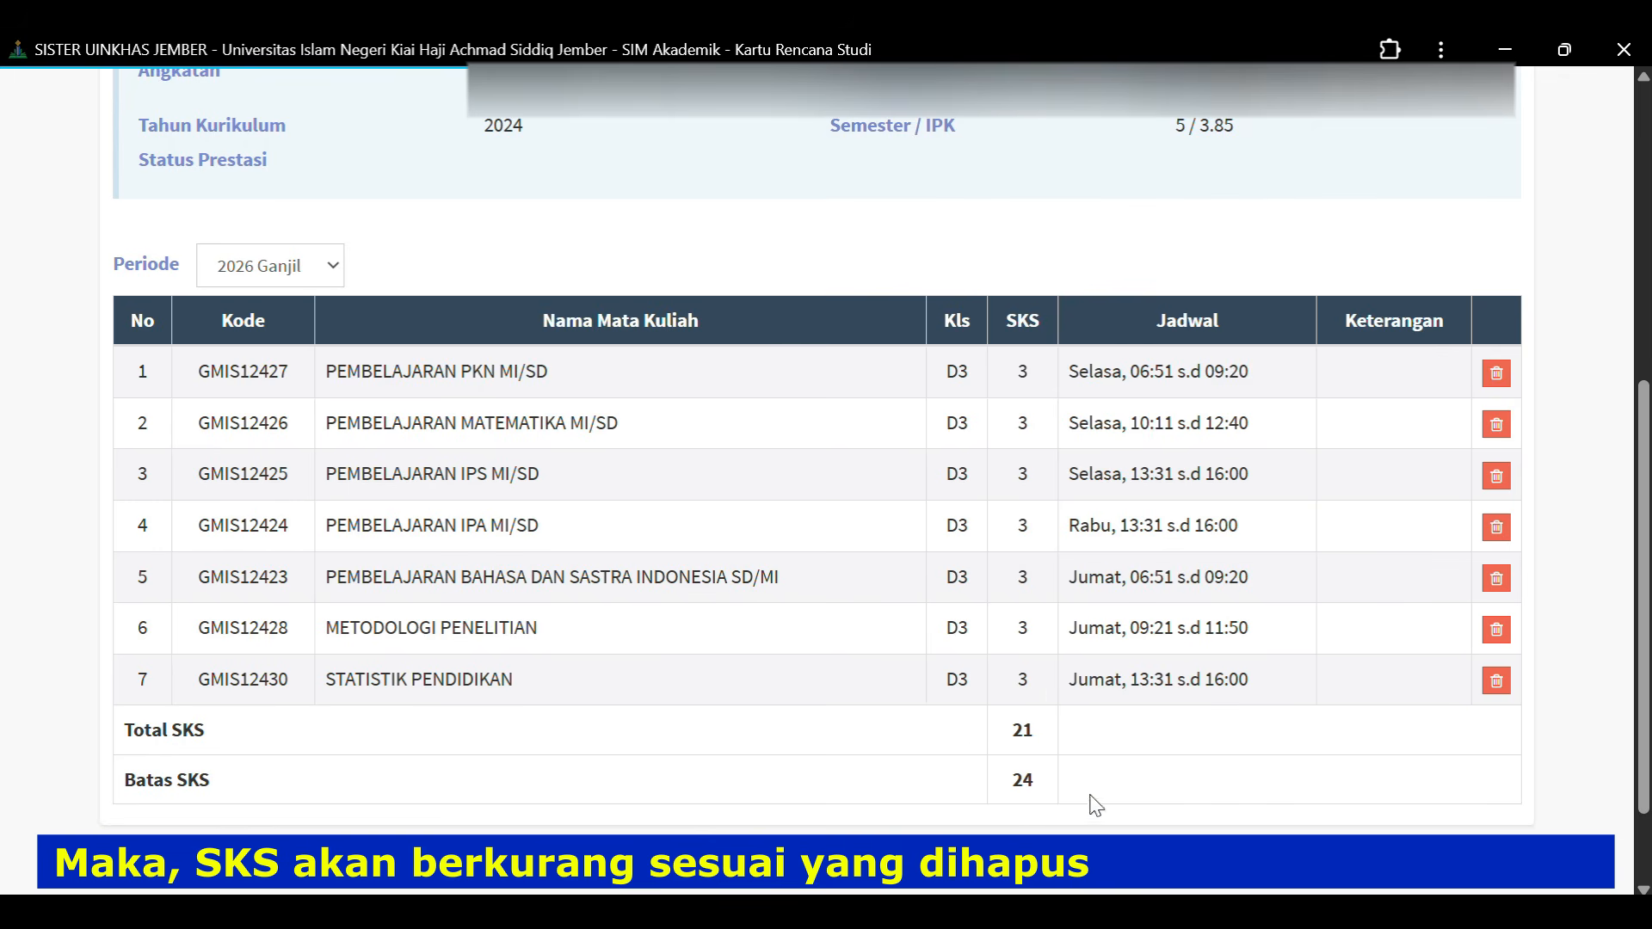
# - Add METODOLOGI R&D (GMIS12429) in class D1, Senin 06:51–09:20, from the other classes' course offerings to the study plan
pyautogui.scroll(6, 1120, 345)
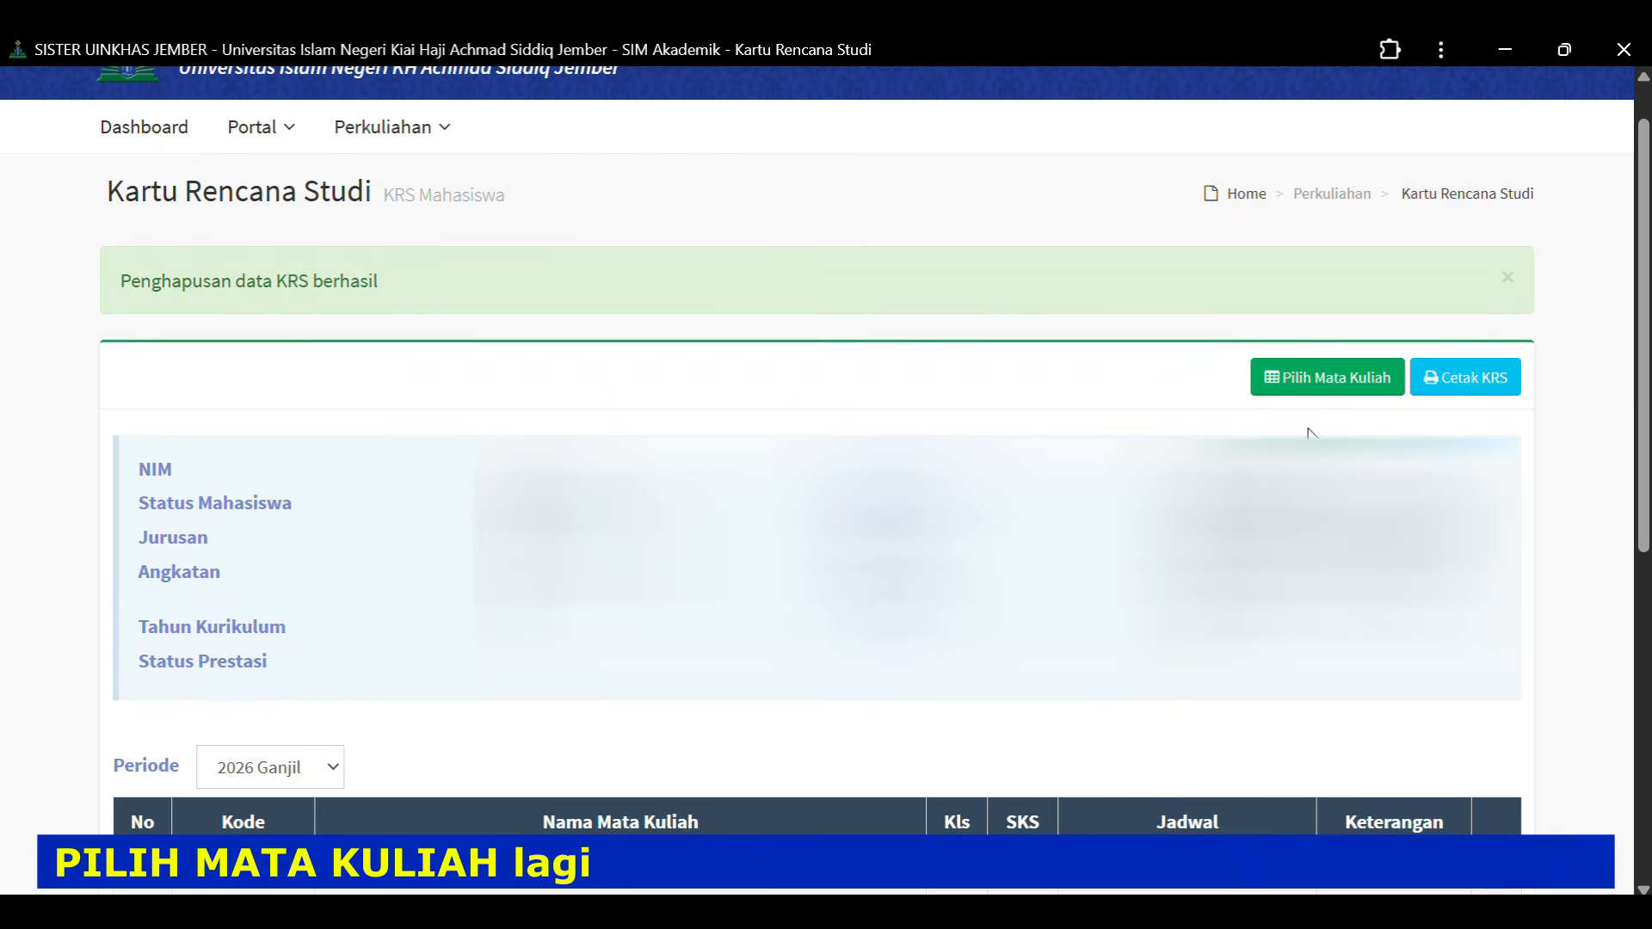
pyautogui.click(1313, 379)
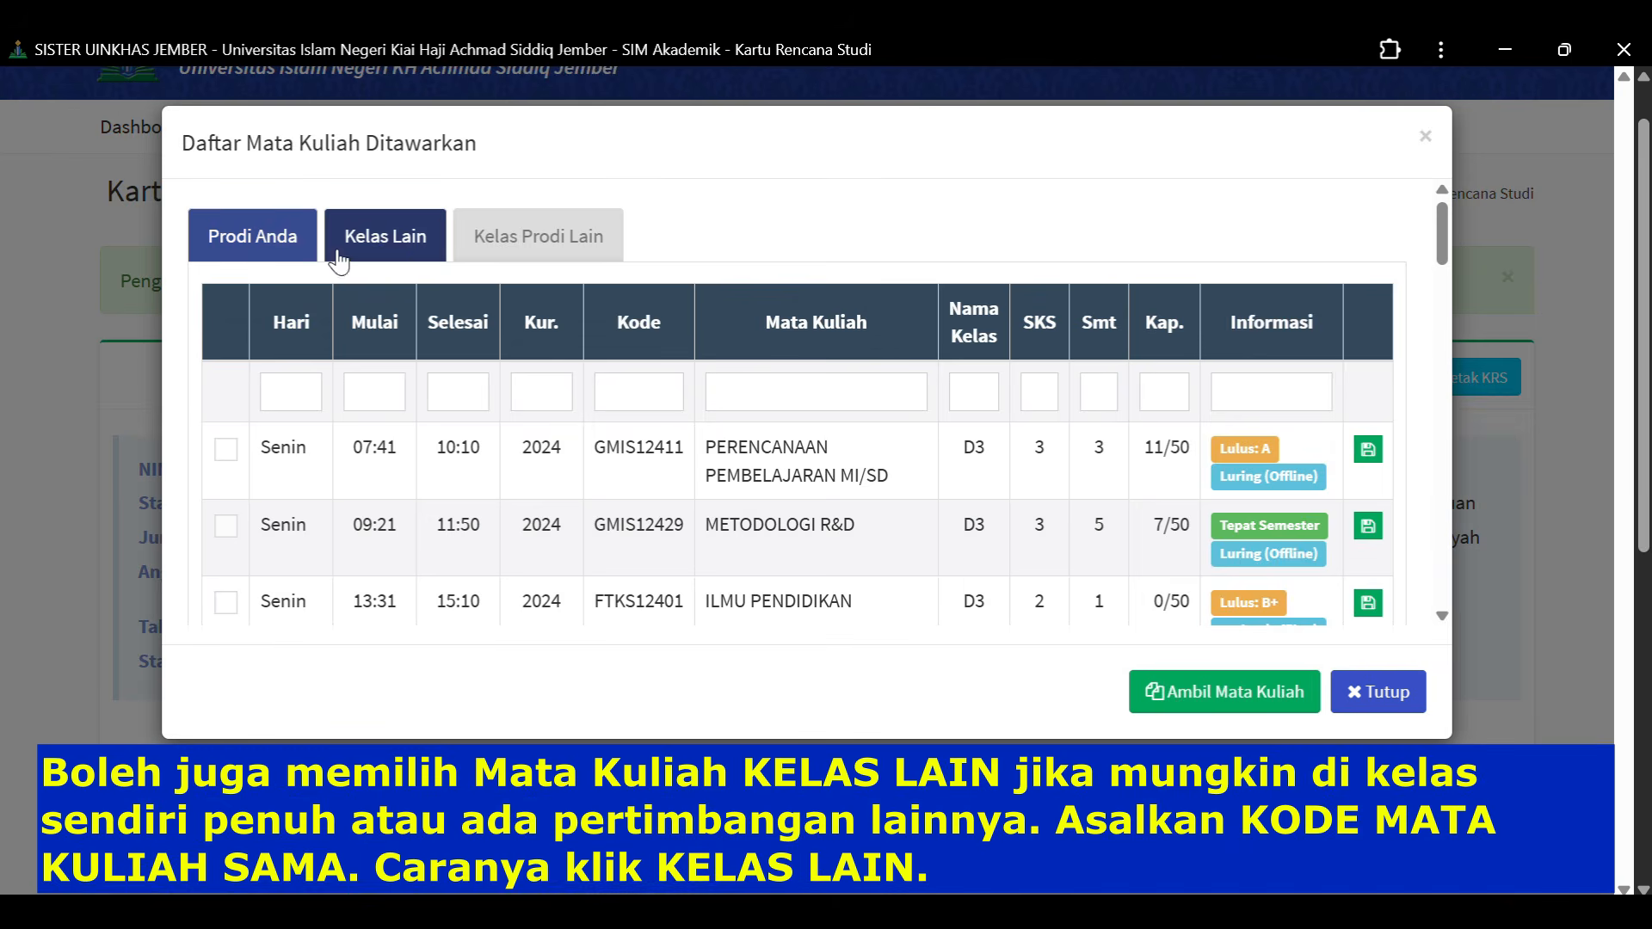
pyautogui.click(400, 248)
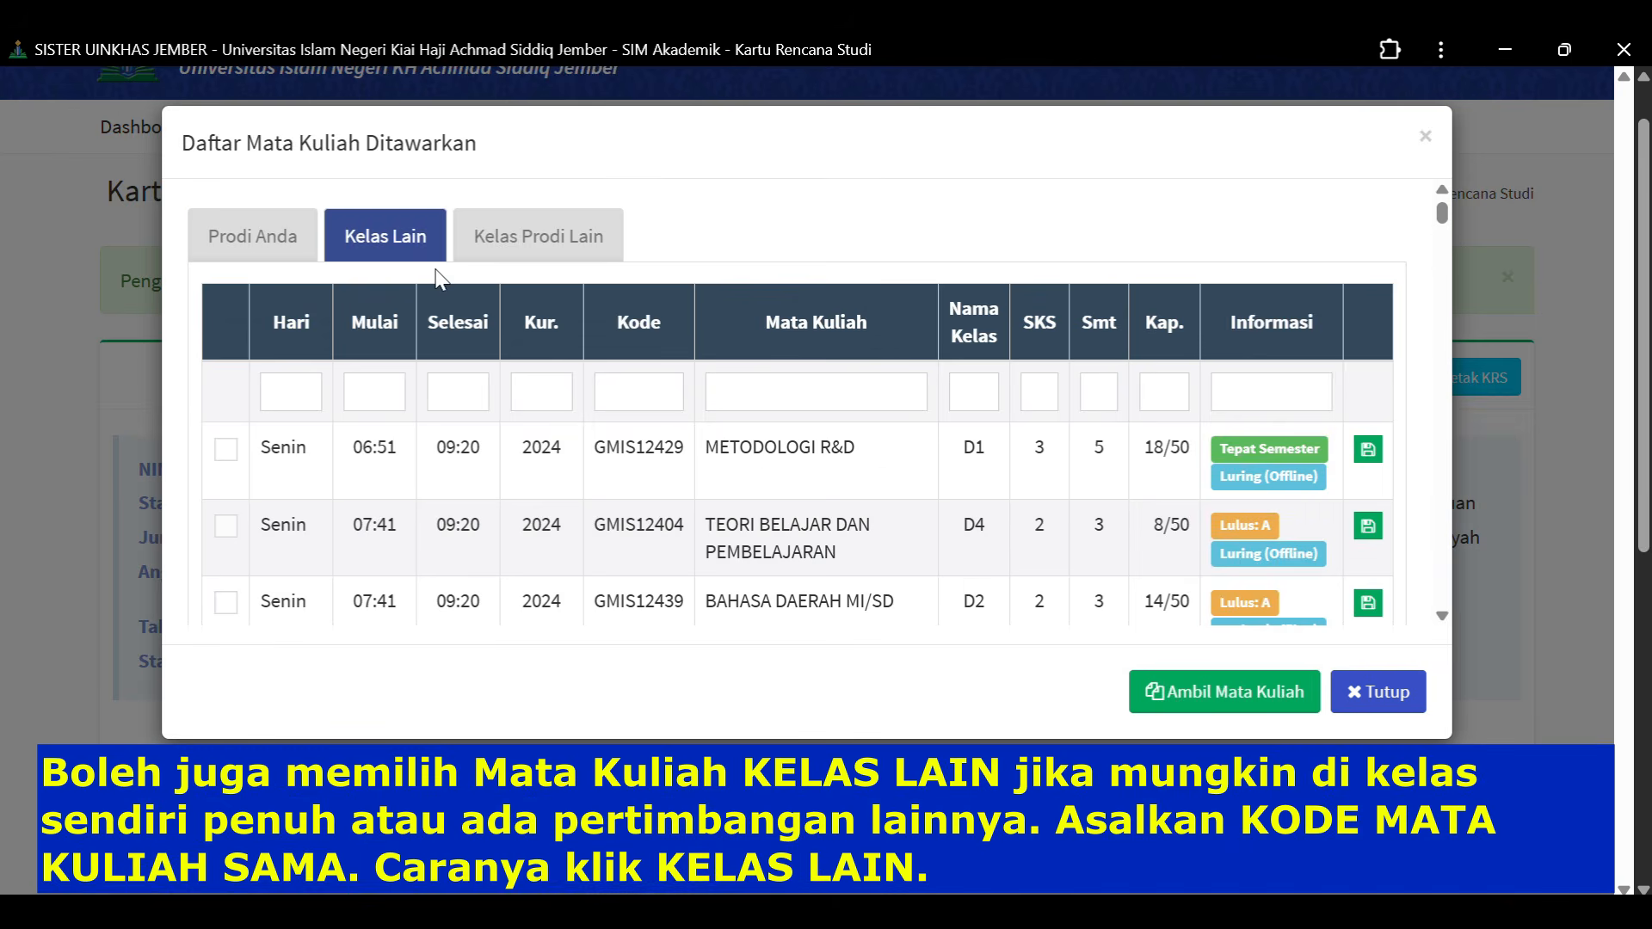
pyautogui.scroll(-2, 761, 562)
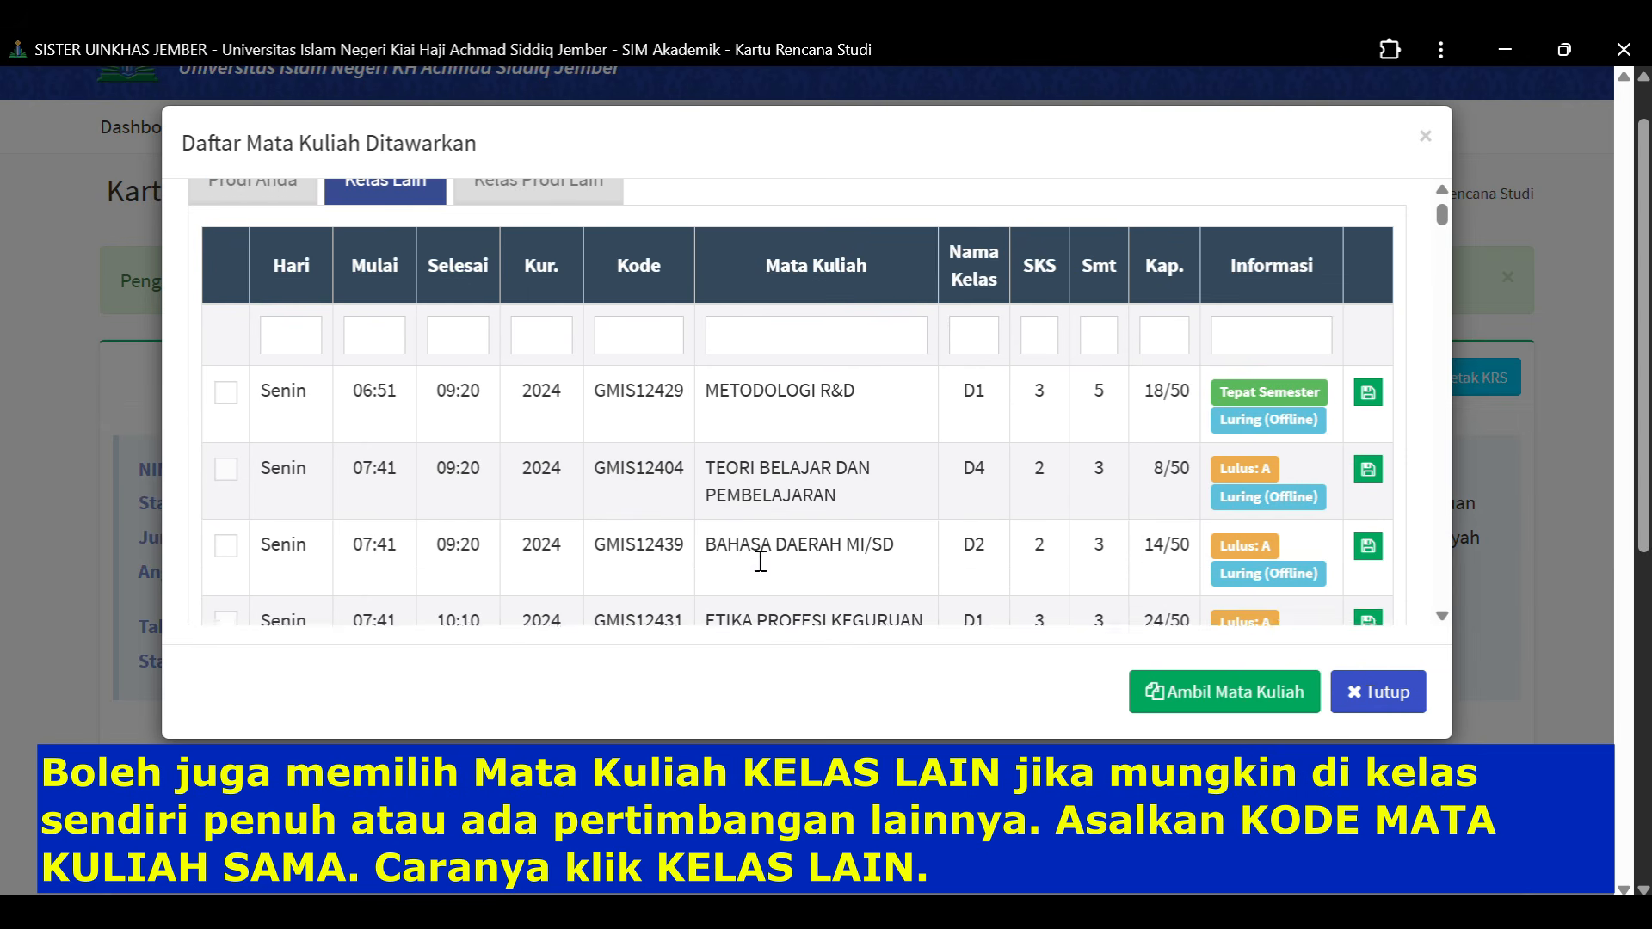
pyautogui.scroll(2, 766, 559)
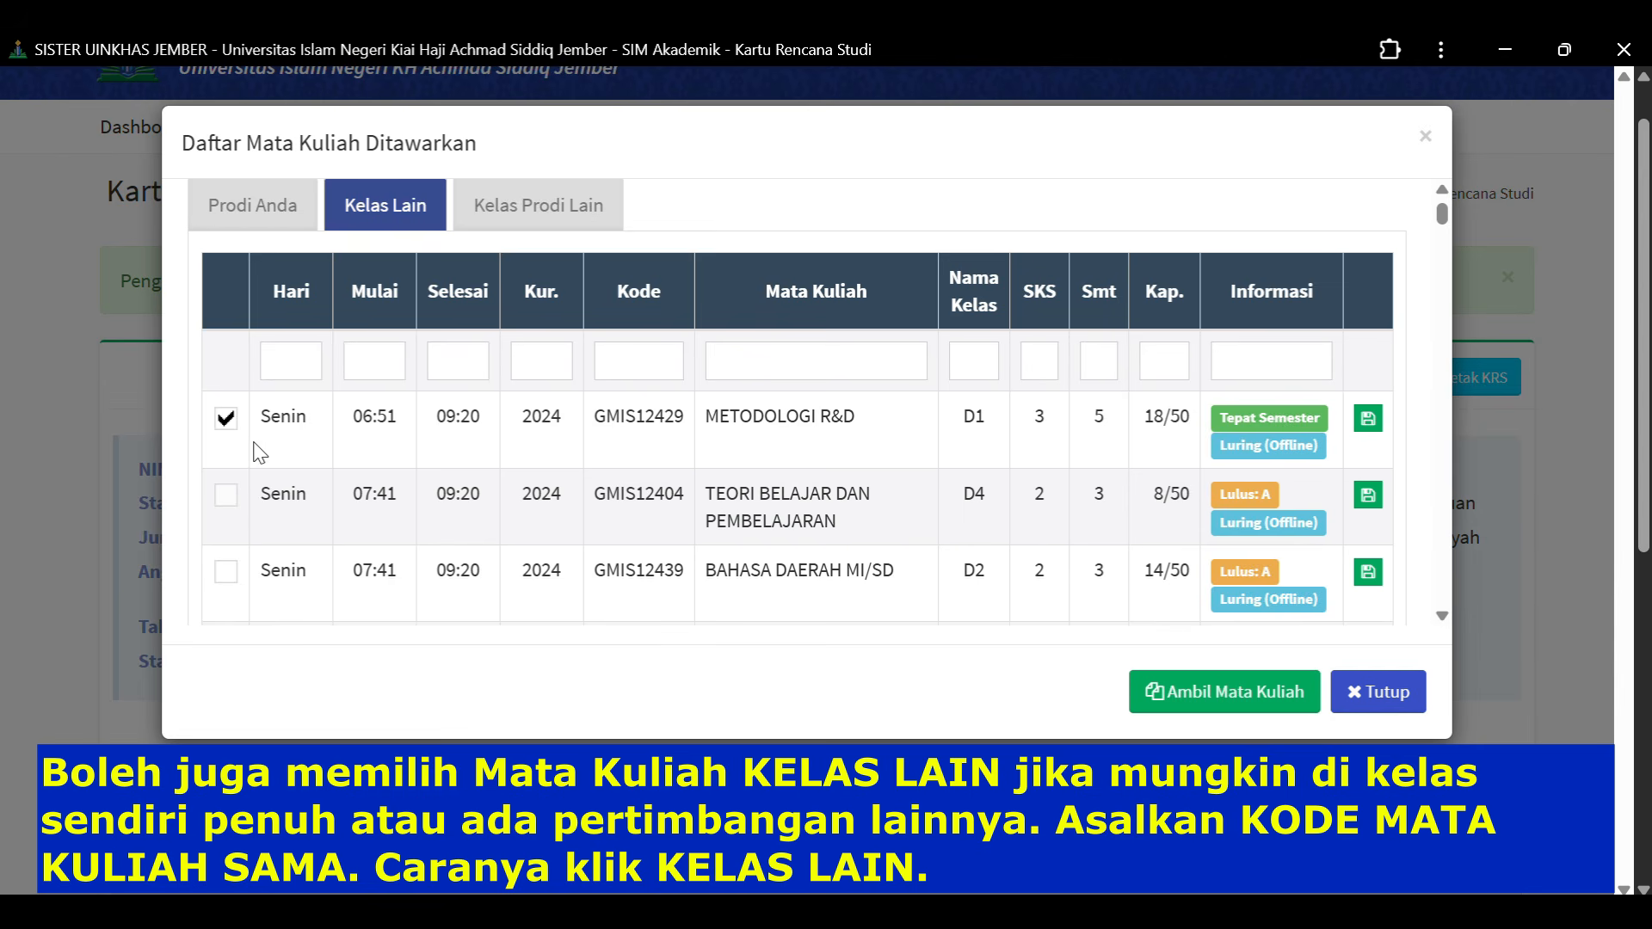
pyautogui.click(1239, 710)
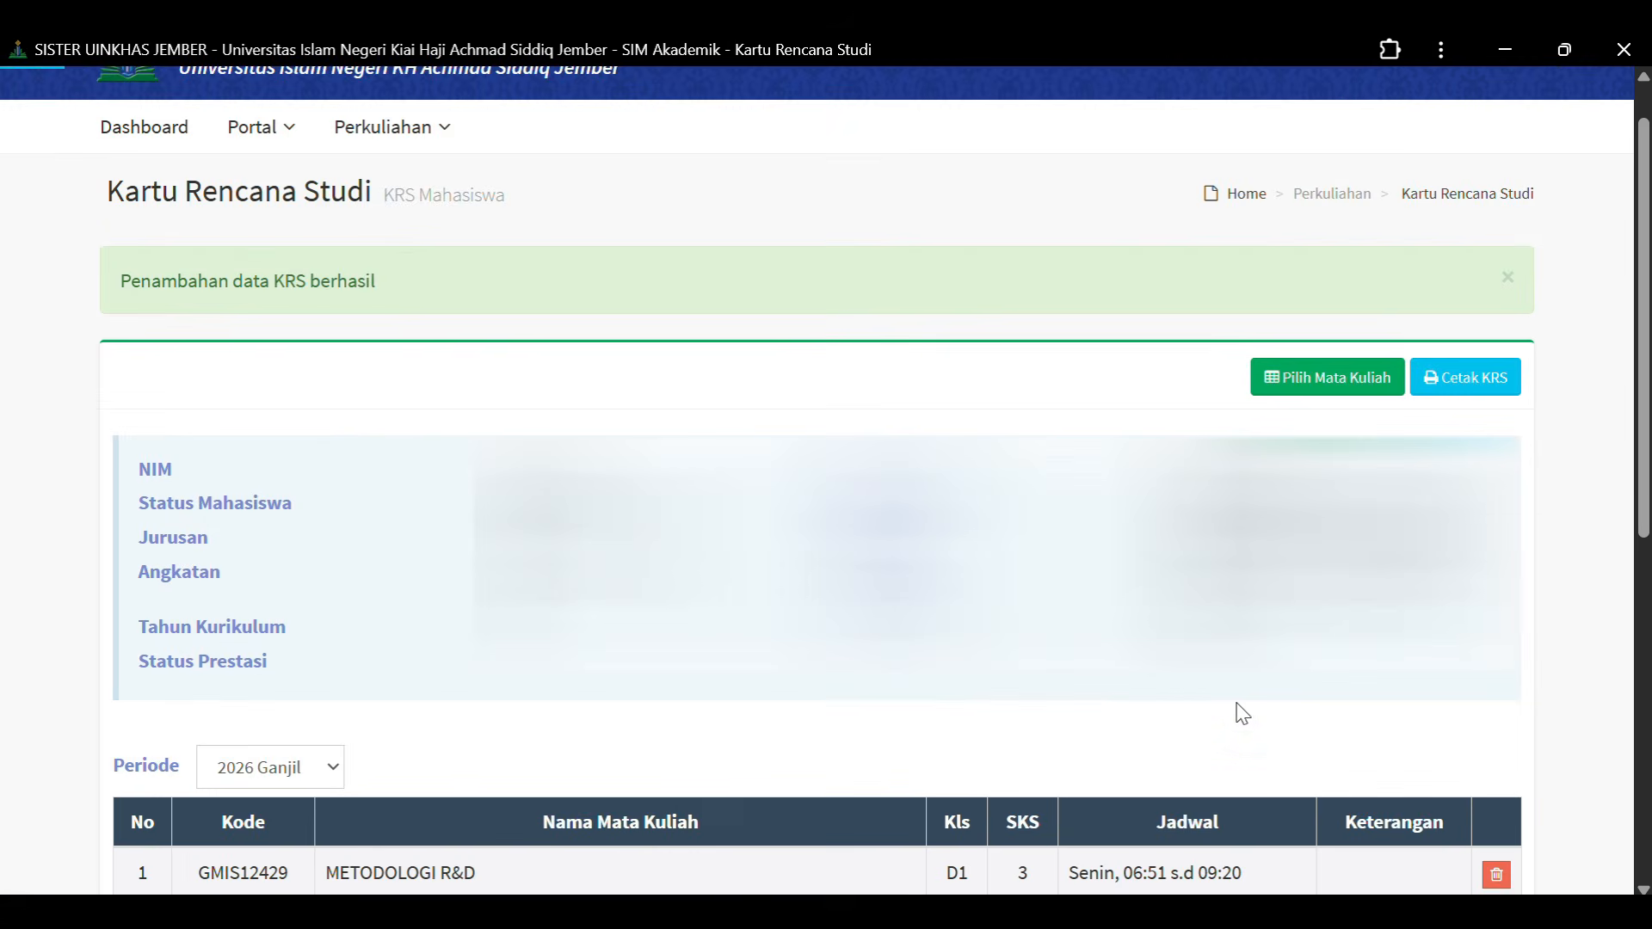
# - Check the classes, schedules and total SKS against the SKS limit in the updated 2026 Ganjil study plan
pyautogui.scroll(-5, 1242, 712)
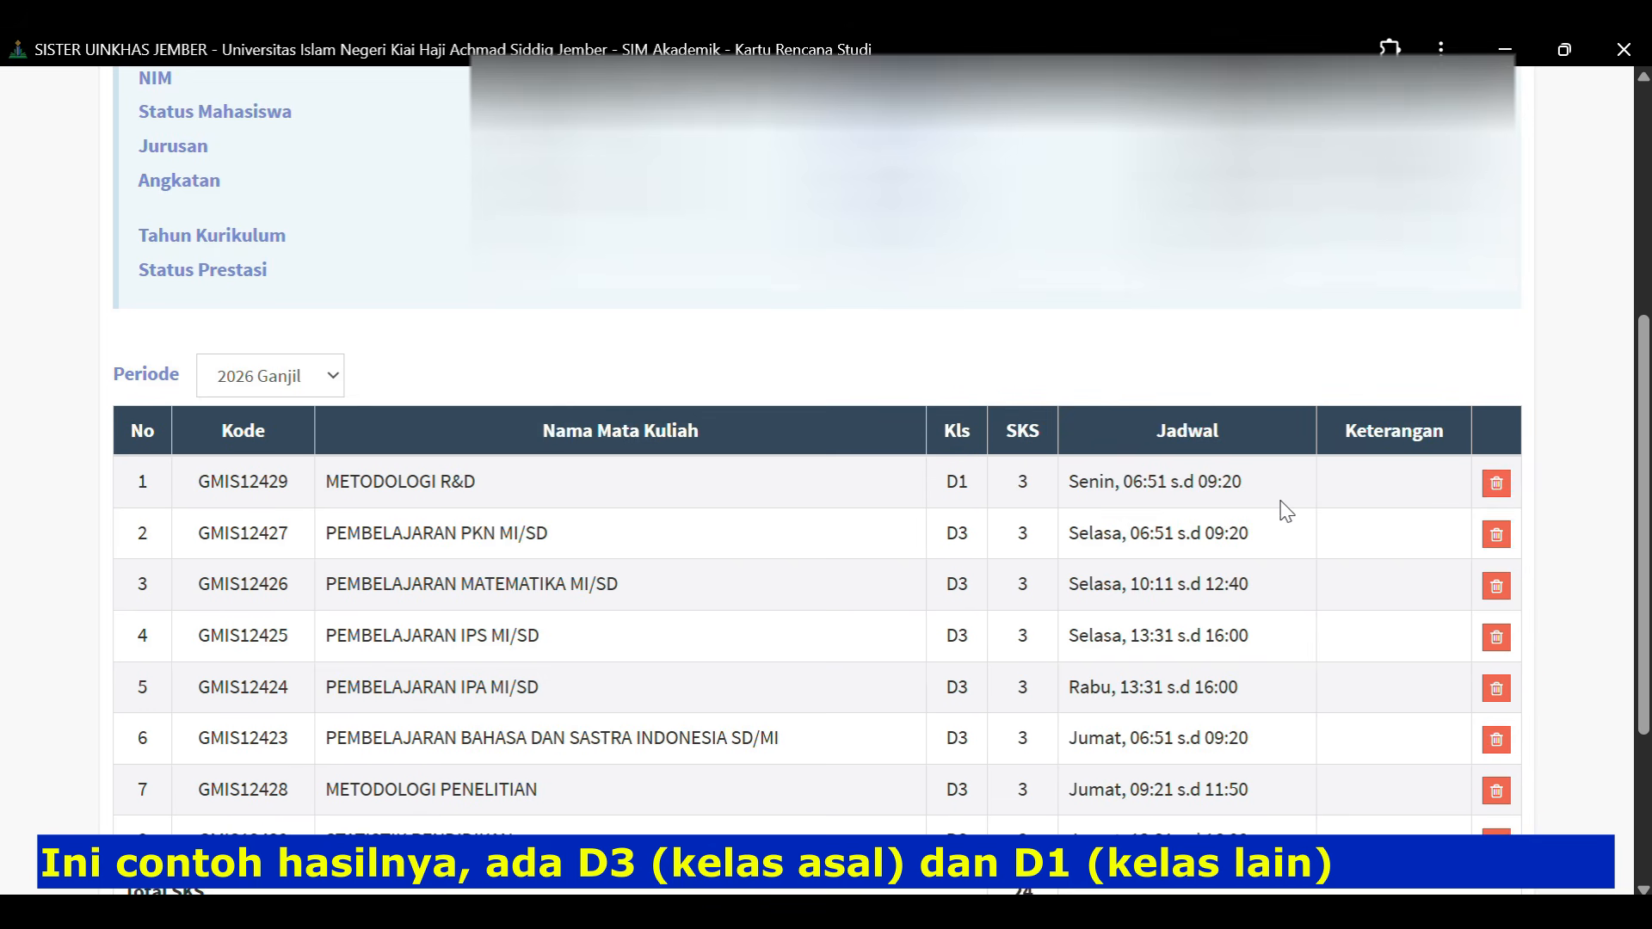
pyautogui.scroll(-3, 1287, 511)
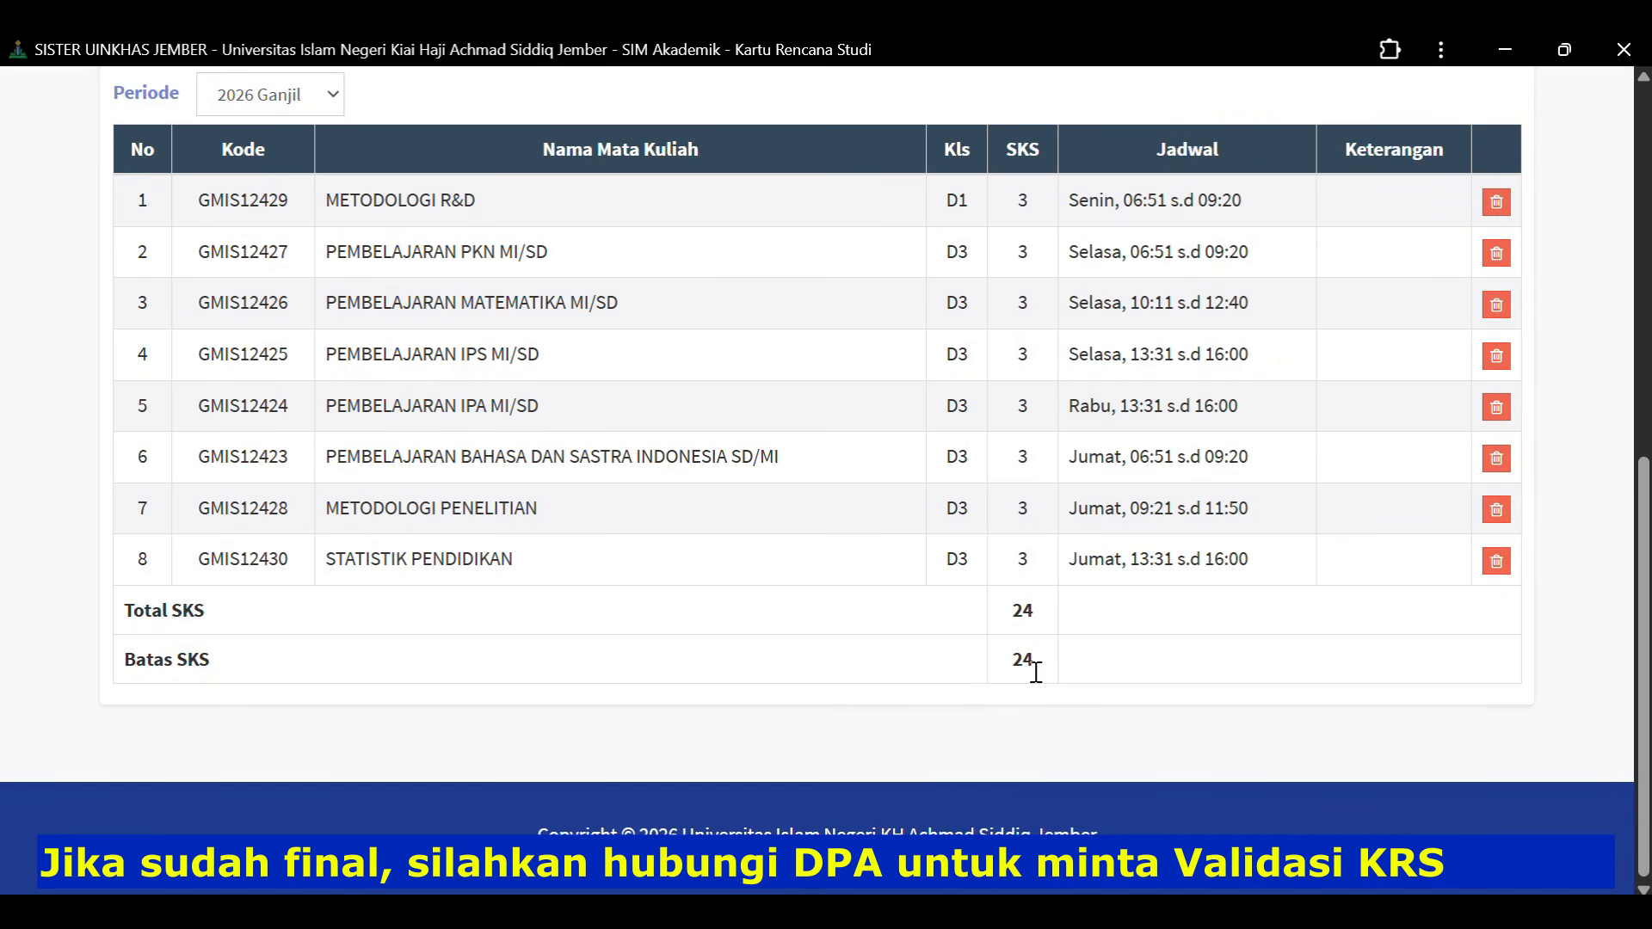
pyautogui.scroll(1, 1136, 391)
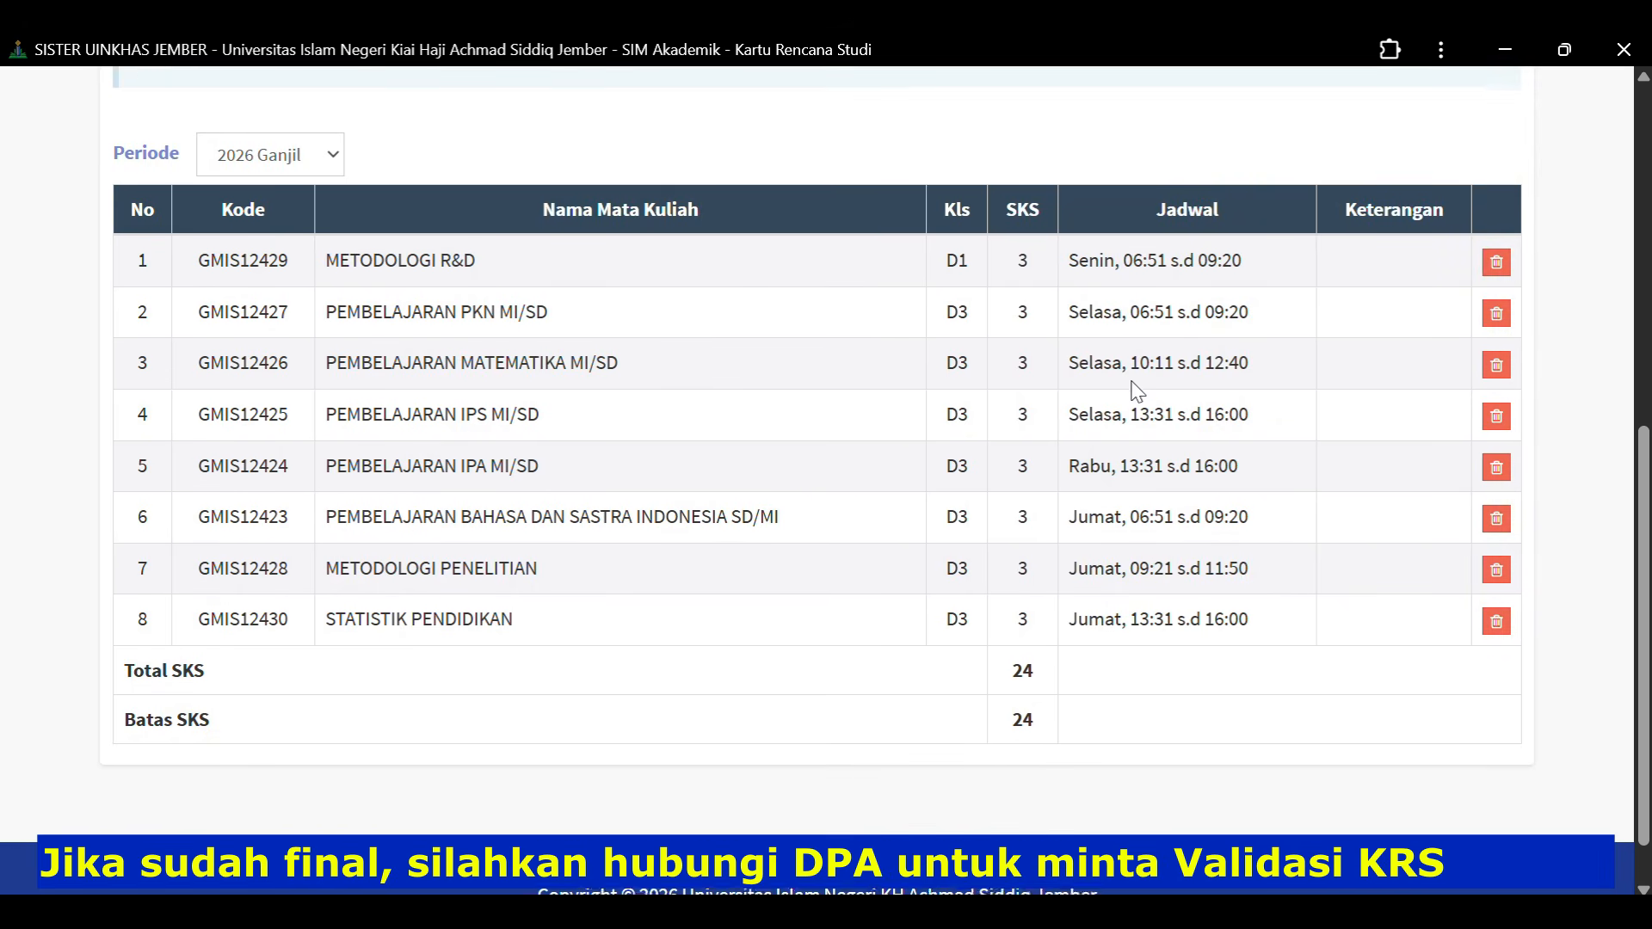
pyautogui.scroll(1, 1136, 392)
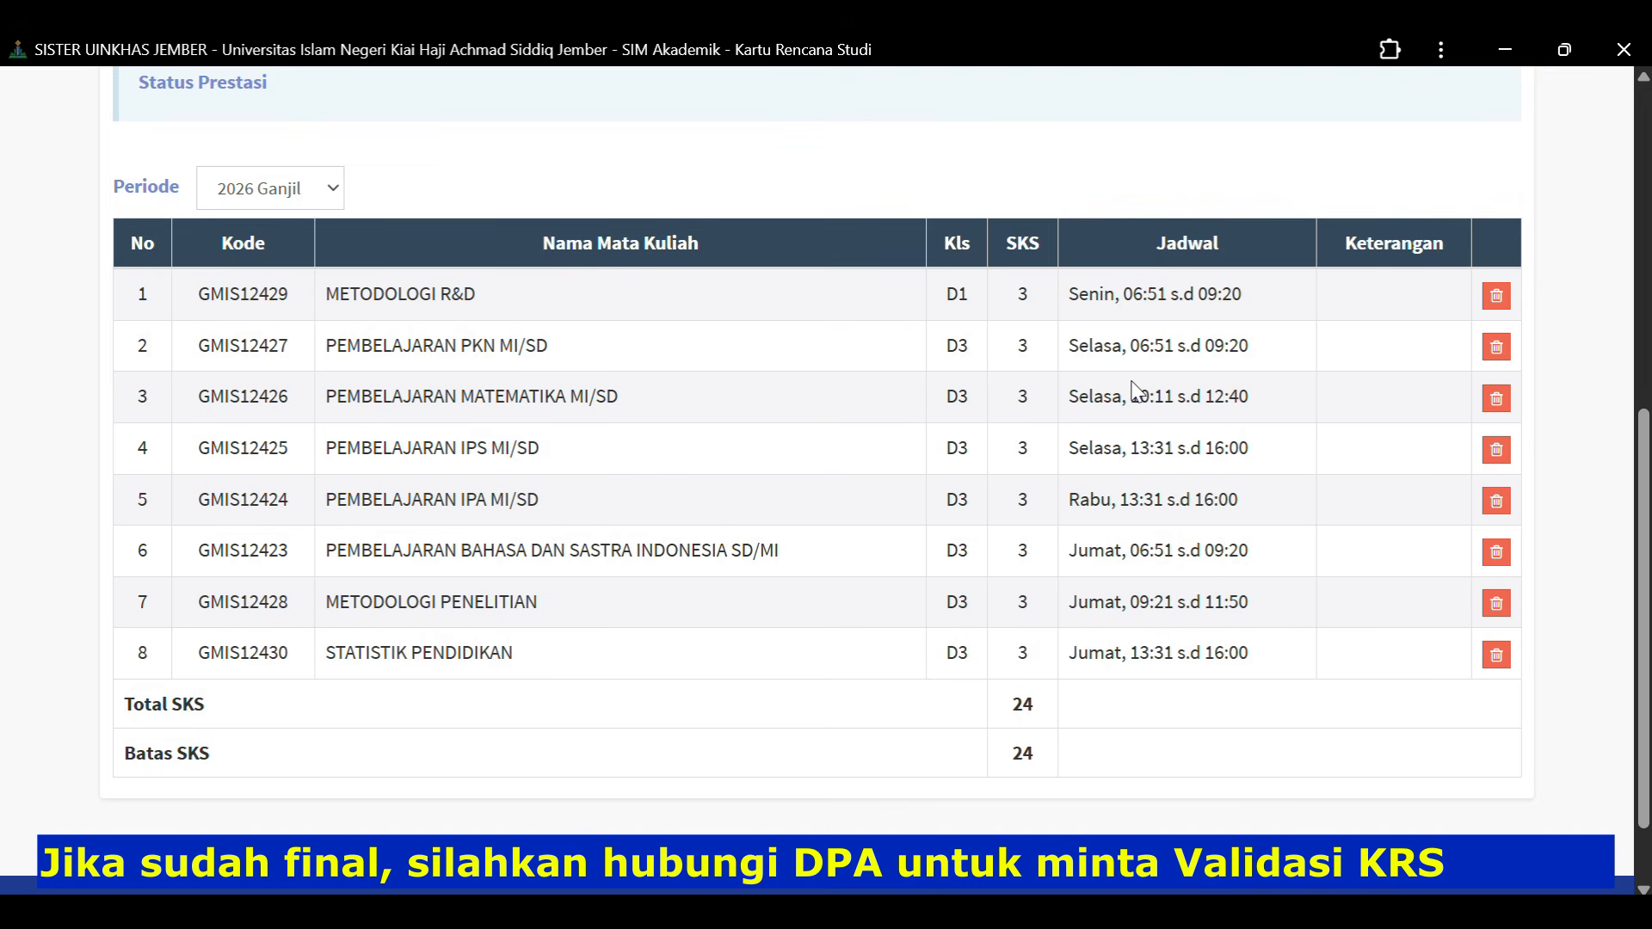